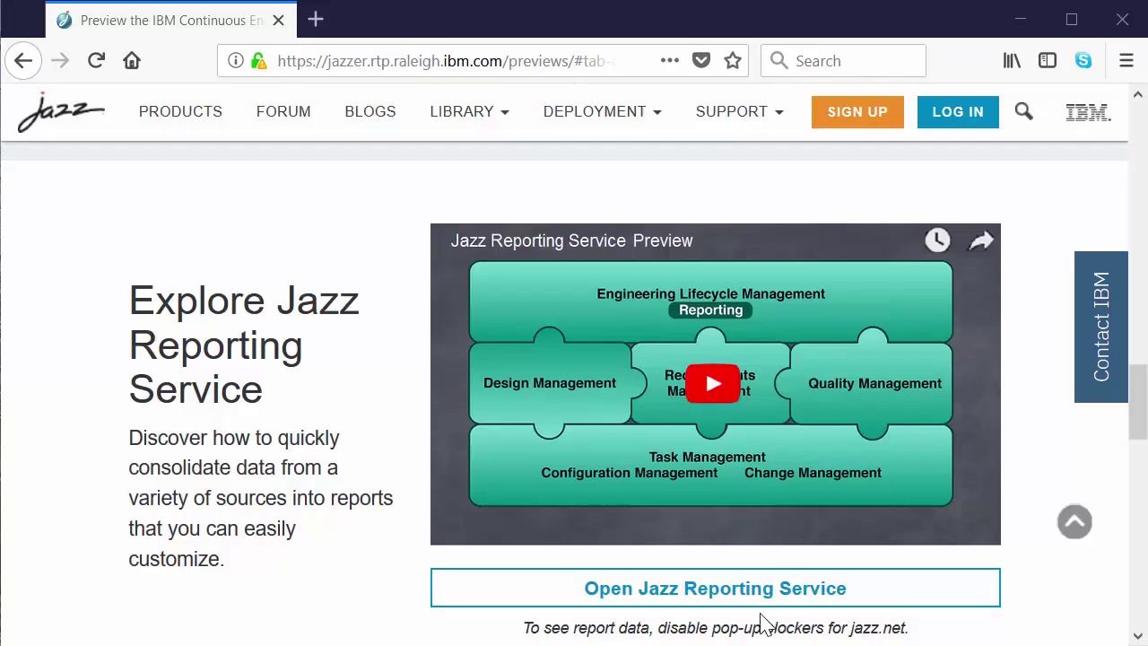
- Open Jazz Reporting Service and log in with the saved preview account's user ID and password
click(741, 597)
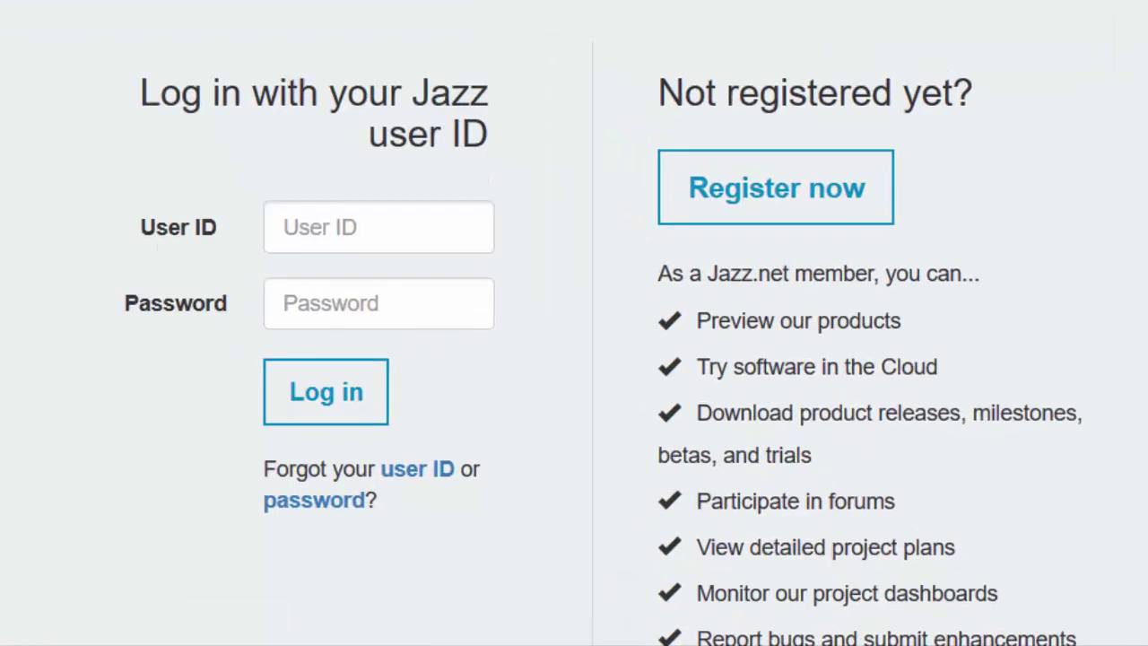
scroll(603, 354, down, 1)
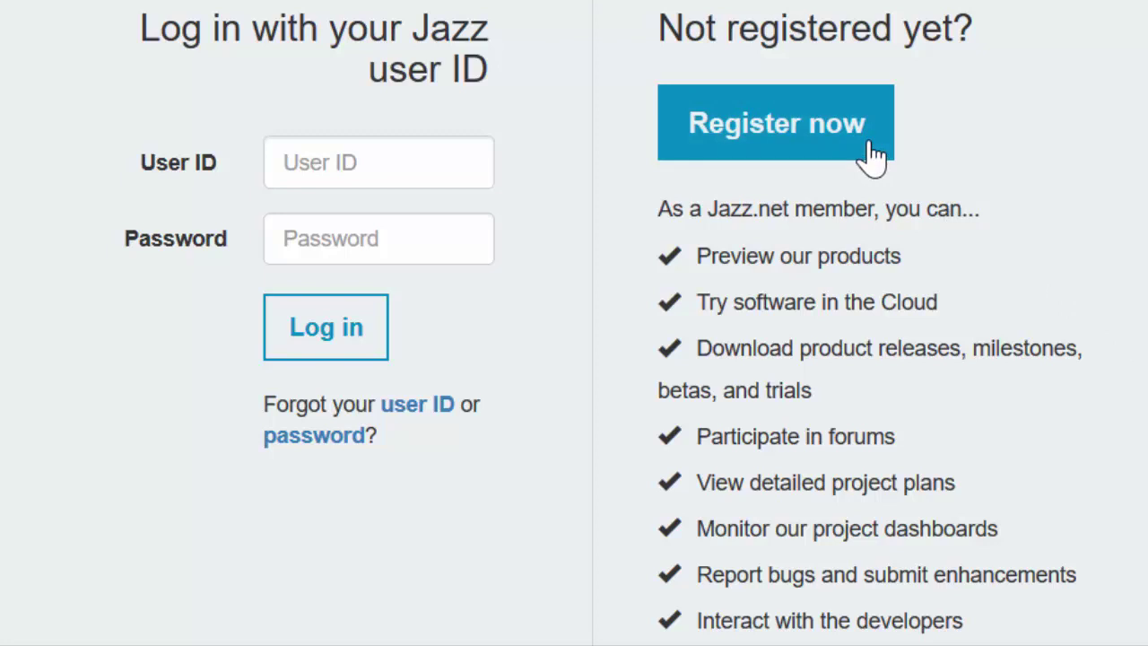
click(432, 170)
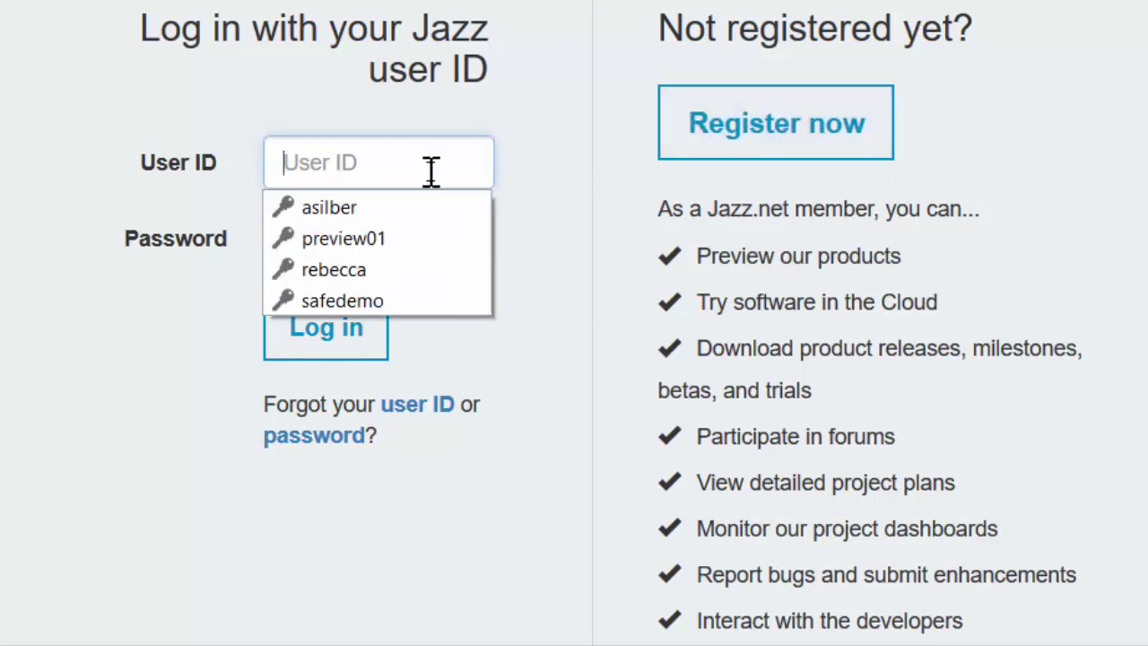
click(399, 241)
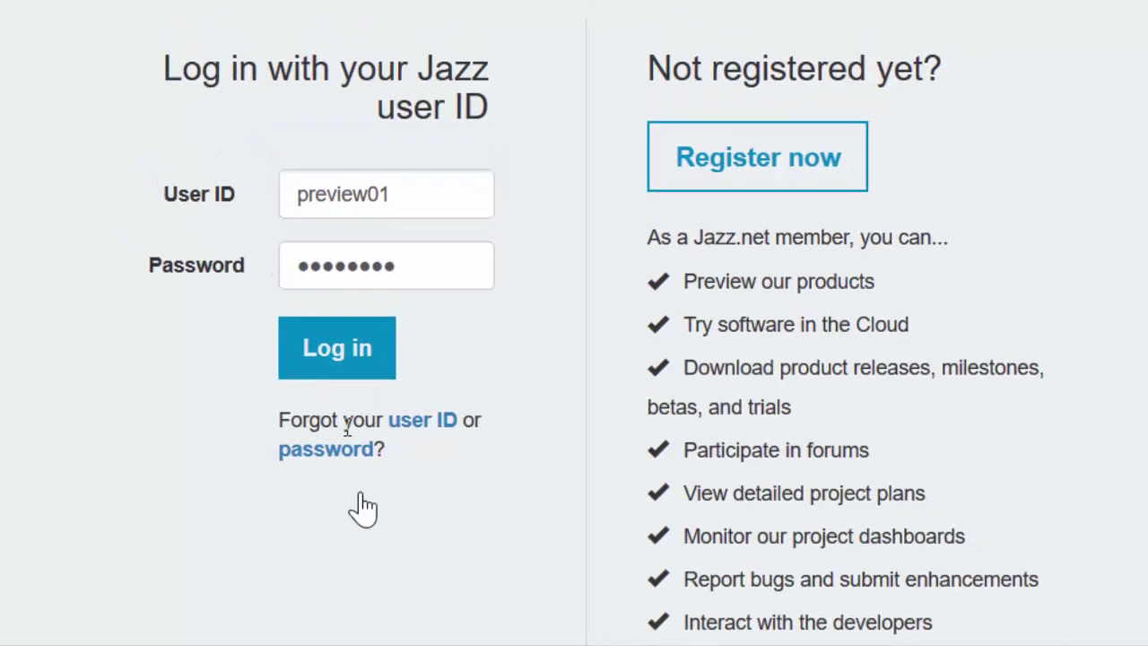
click(336, 344)
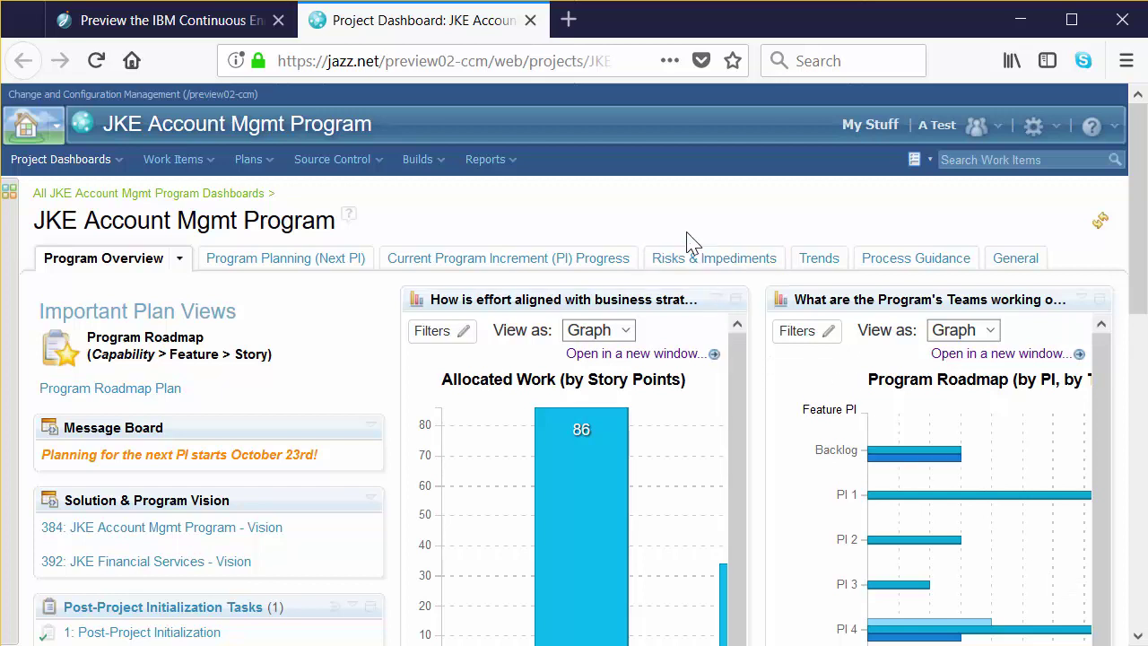
- Open Report Builder from the JKE Account Mgmt Program dashboard and start building a new report from scratch
click(513, 161)
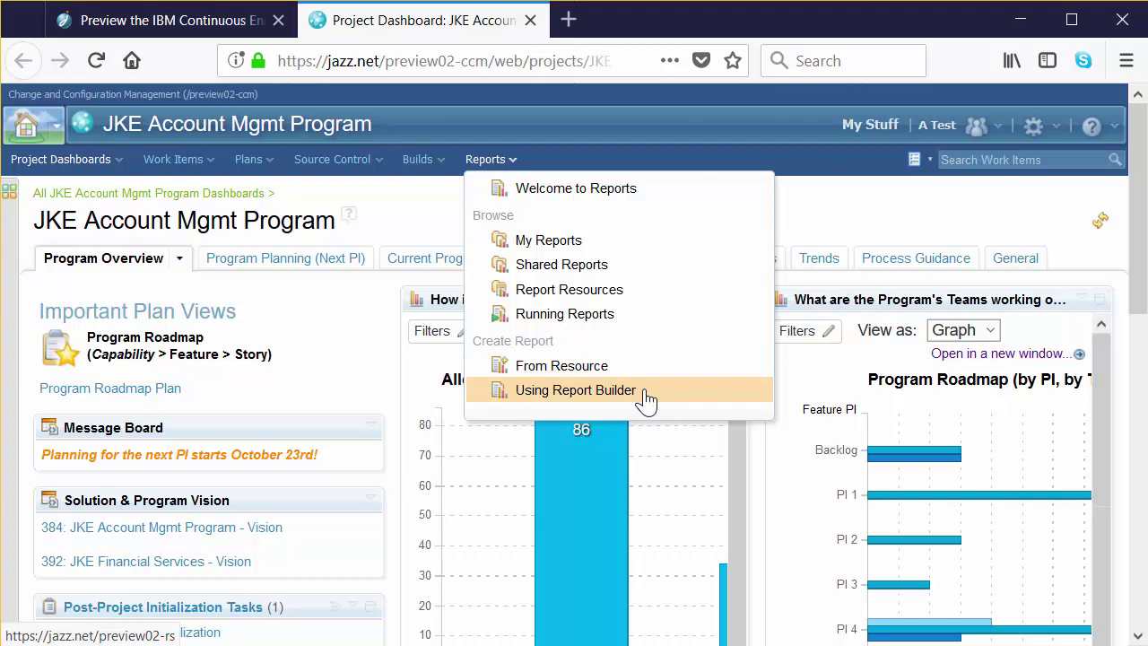
click(575, 391)
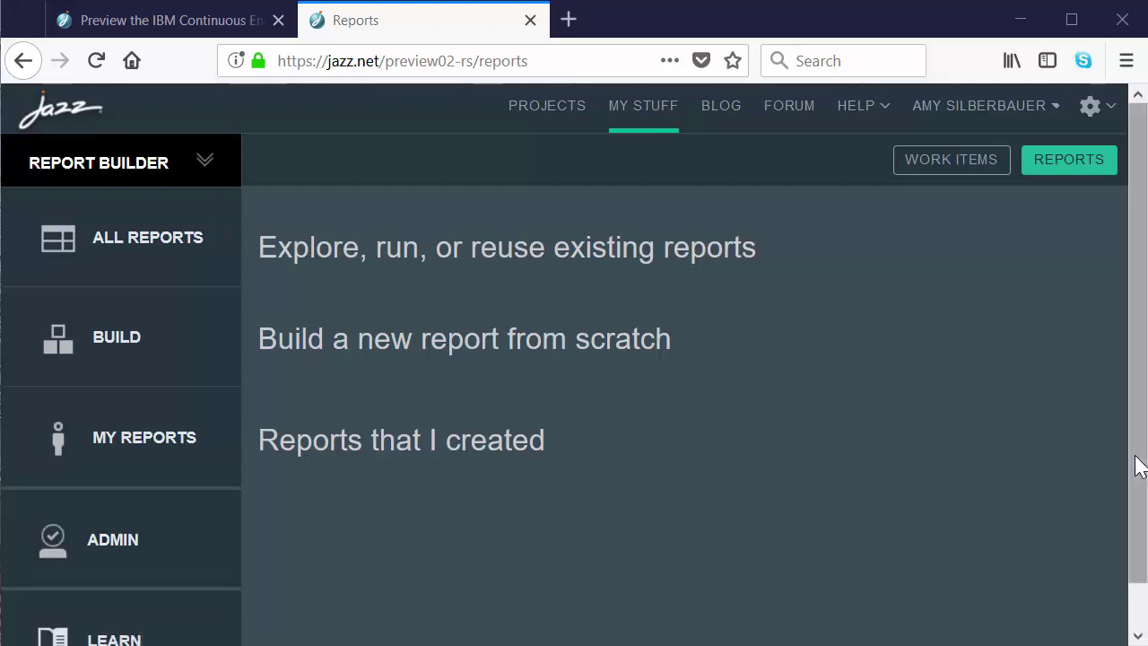
drag(1138, 466, 1140, 530)
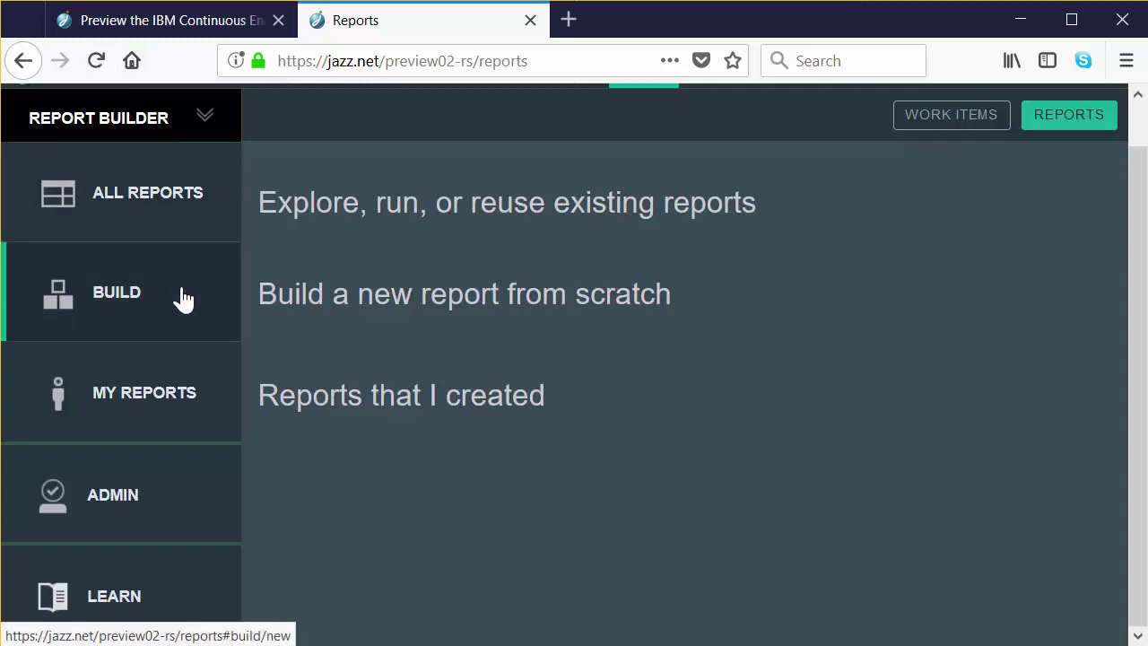
click(137, 308)
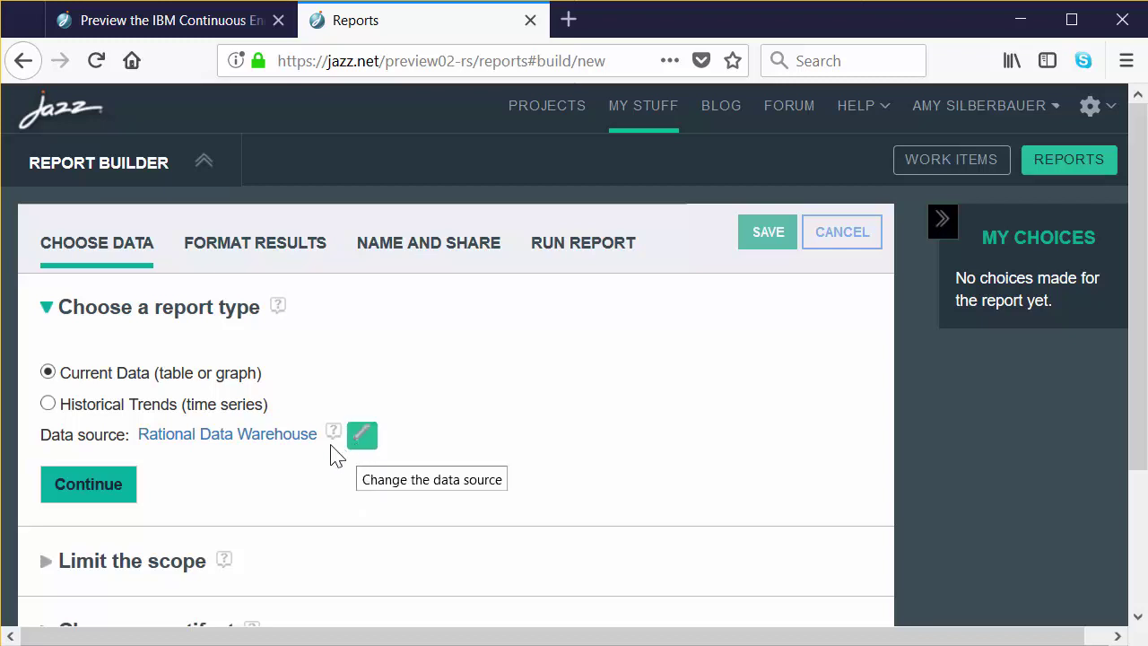
- Accept the Current Data report type and limit the scope to the JKE Account Mgmt Program and JKE Banking (Change Management) CCM projects
click(123, 499)
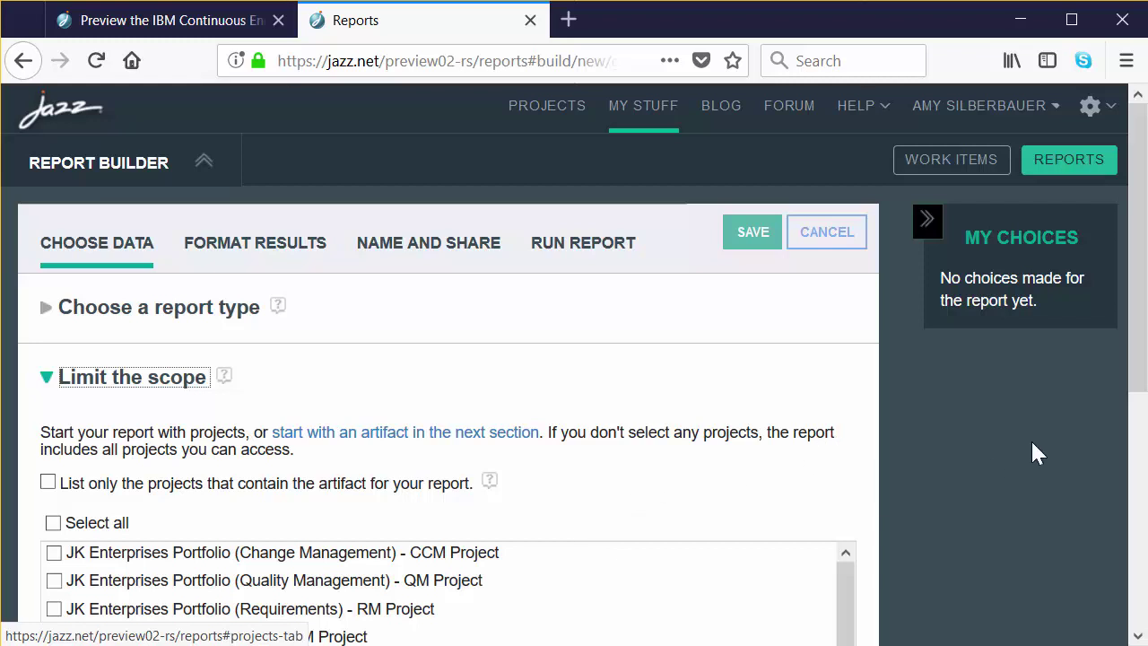
drag(1138, 313, 1144, 432)
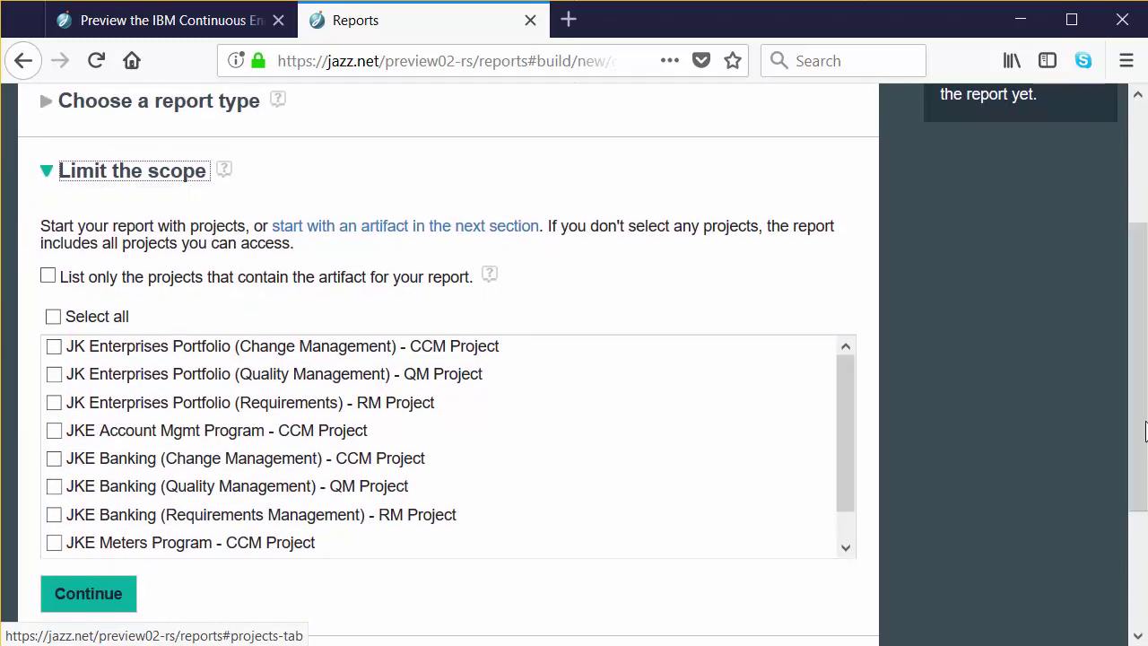
click(54, 431)
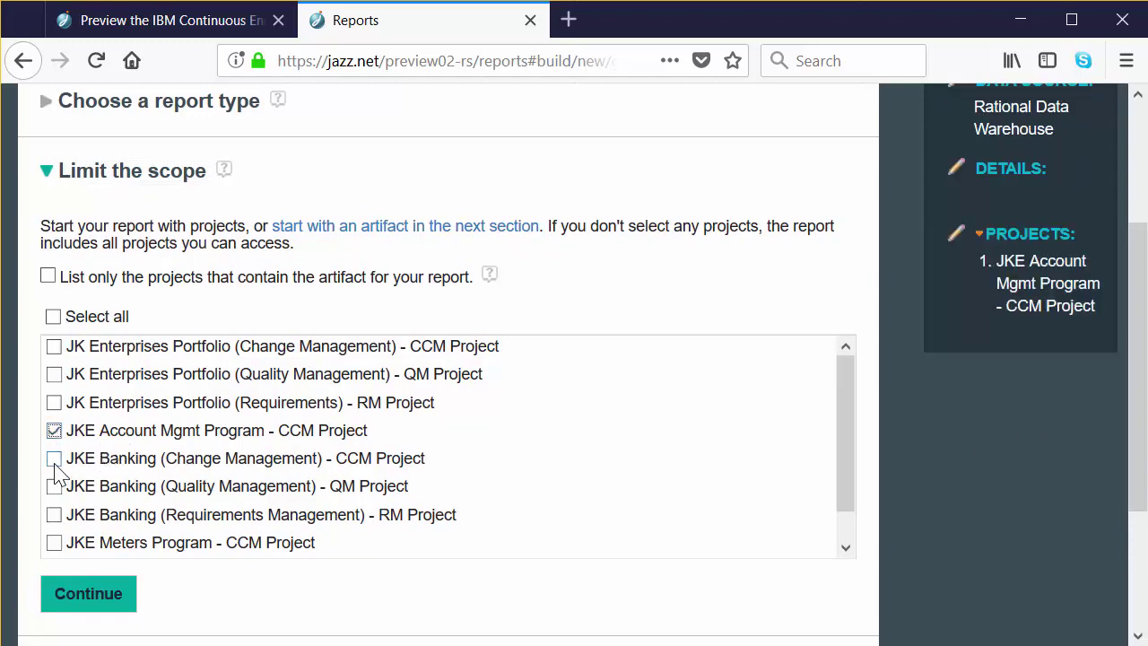
click(55, 461)
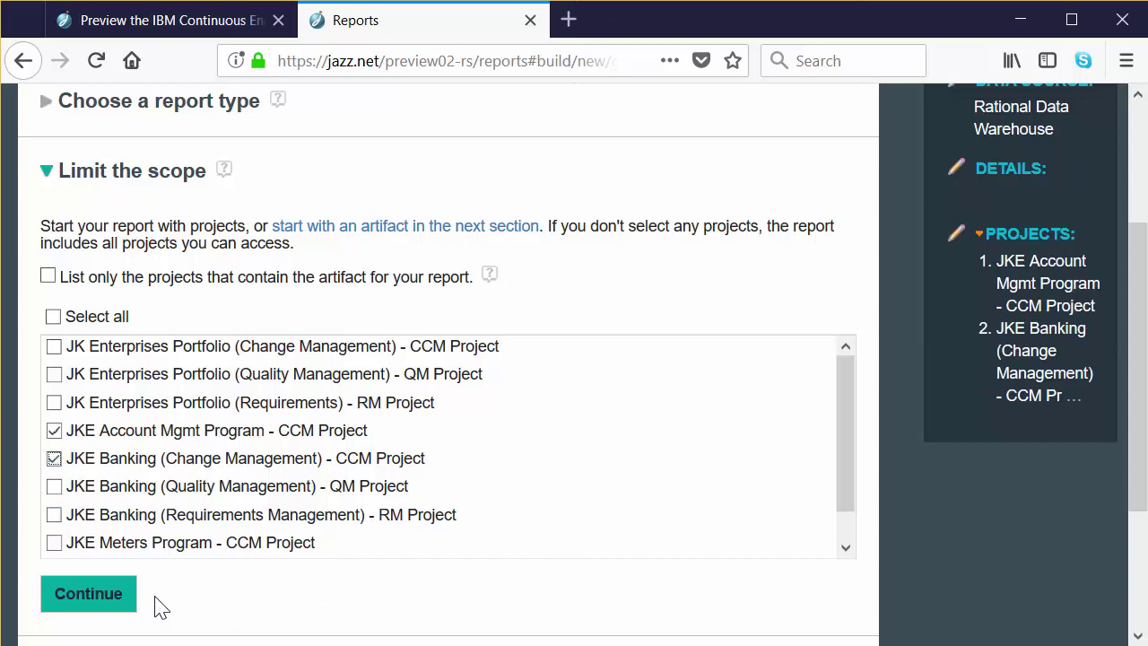
click(107, 609)
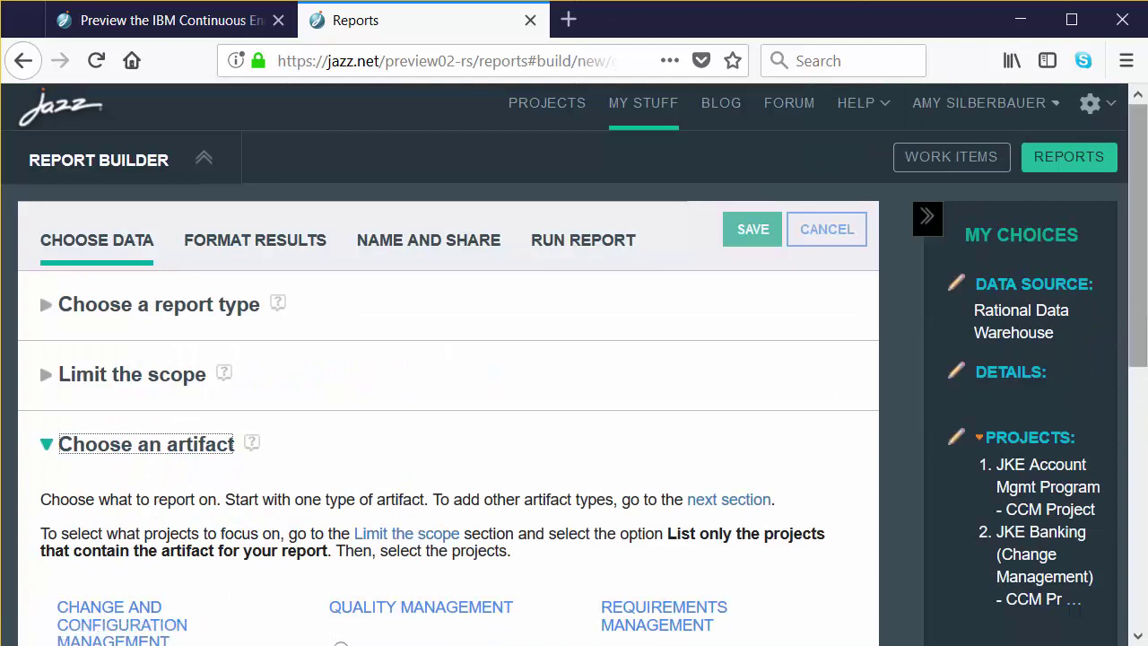
- Choose the Feature work item type as the report's artifact and proceed to tracing relationships
drag(1144, 303, 1113, 430)
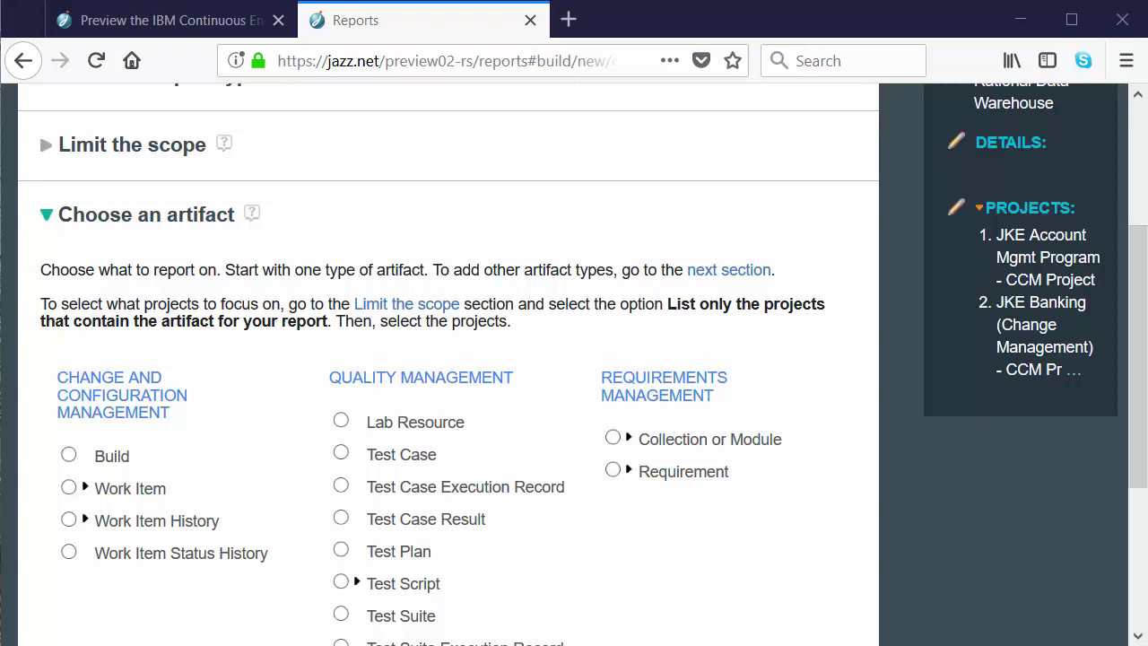
click(85, 488)
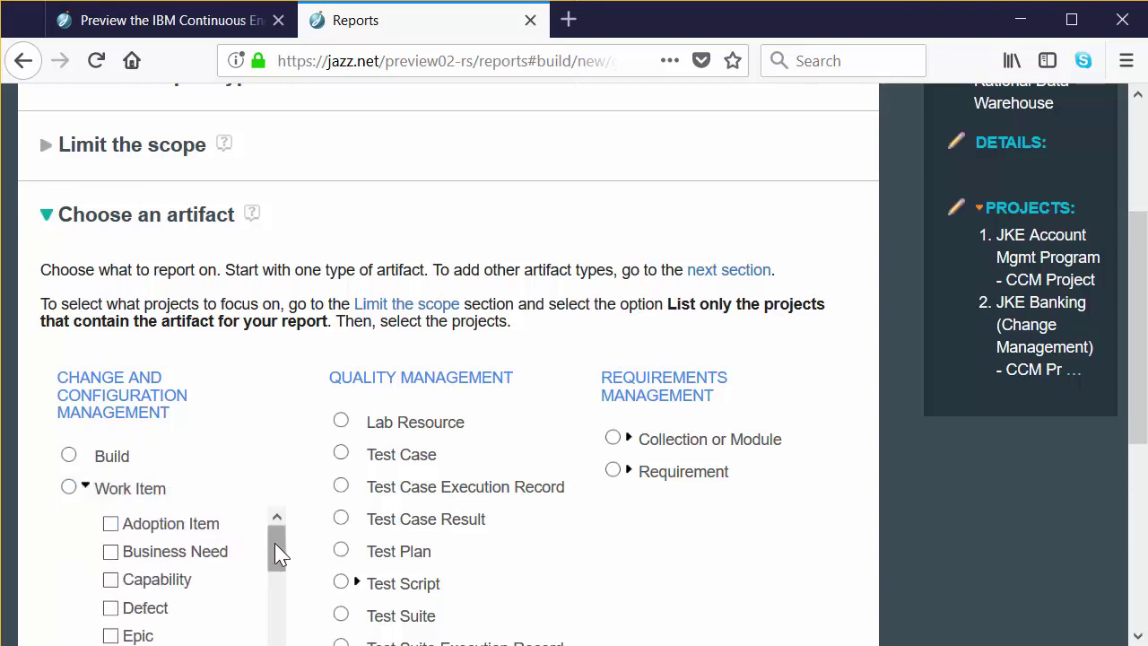
drag(274, 544, 276, 571)
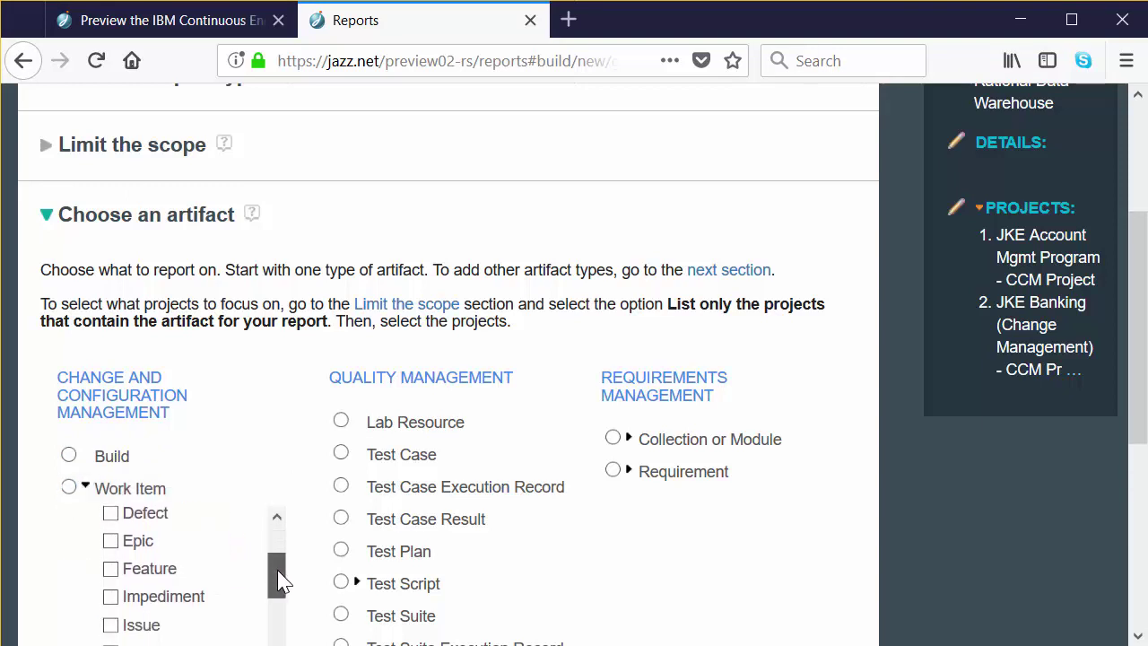
click(110, 569)
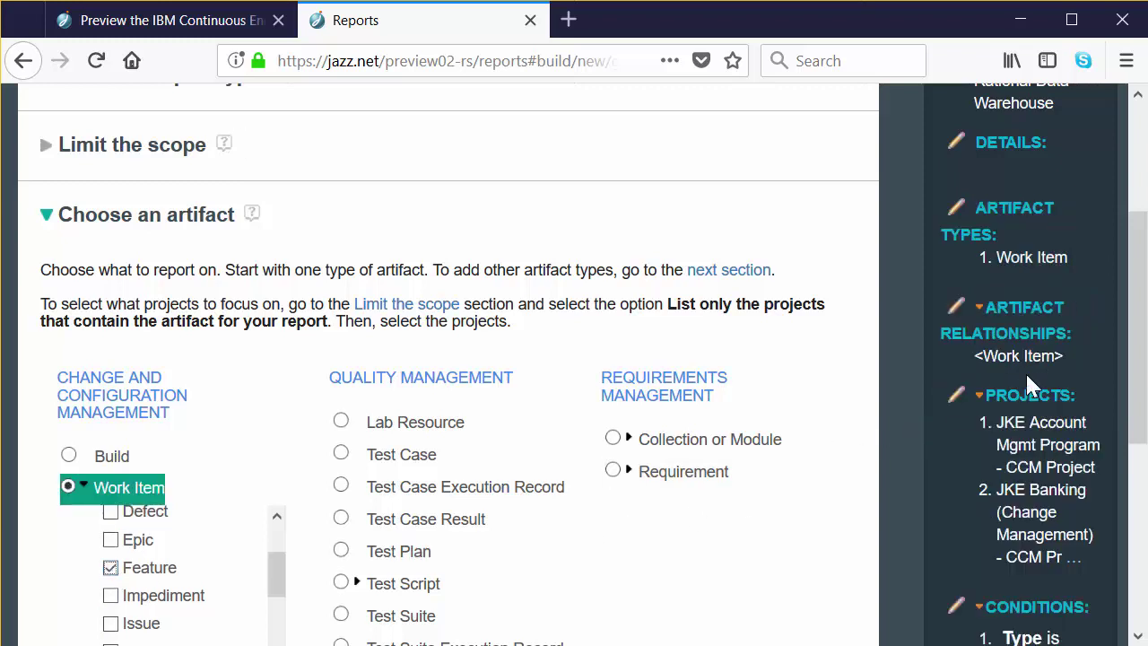
drag(1135, 225, 1138, 305)
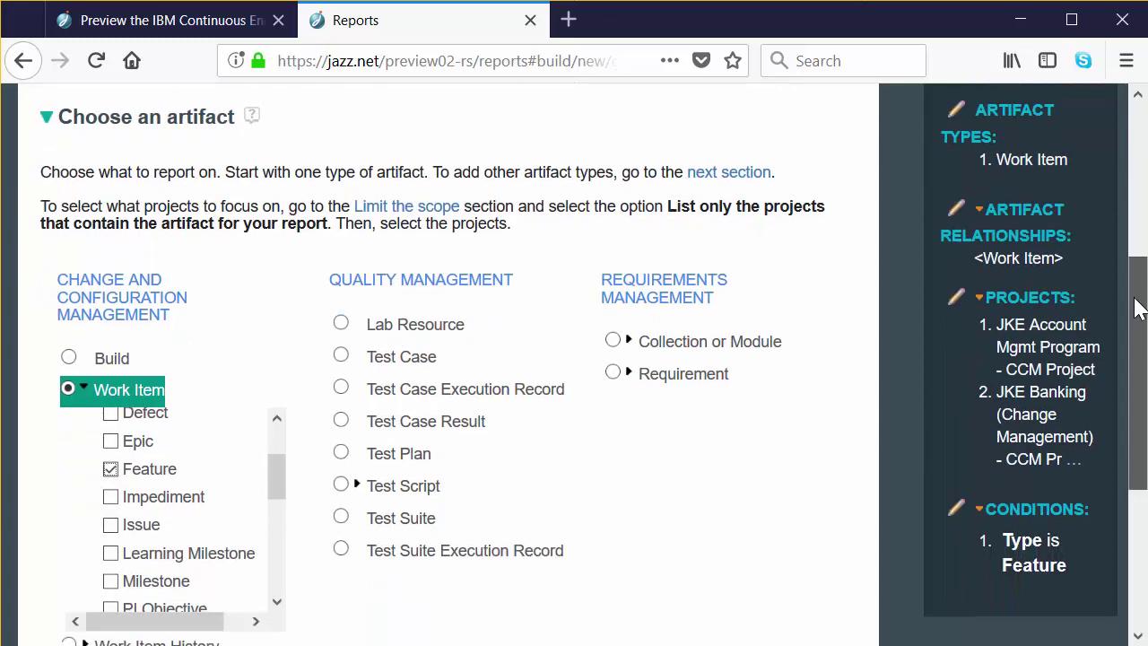
scroll(1138, 305, down, 3)
click(105, 635)
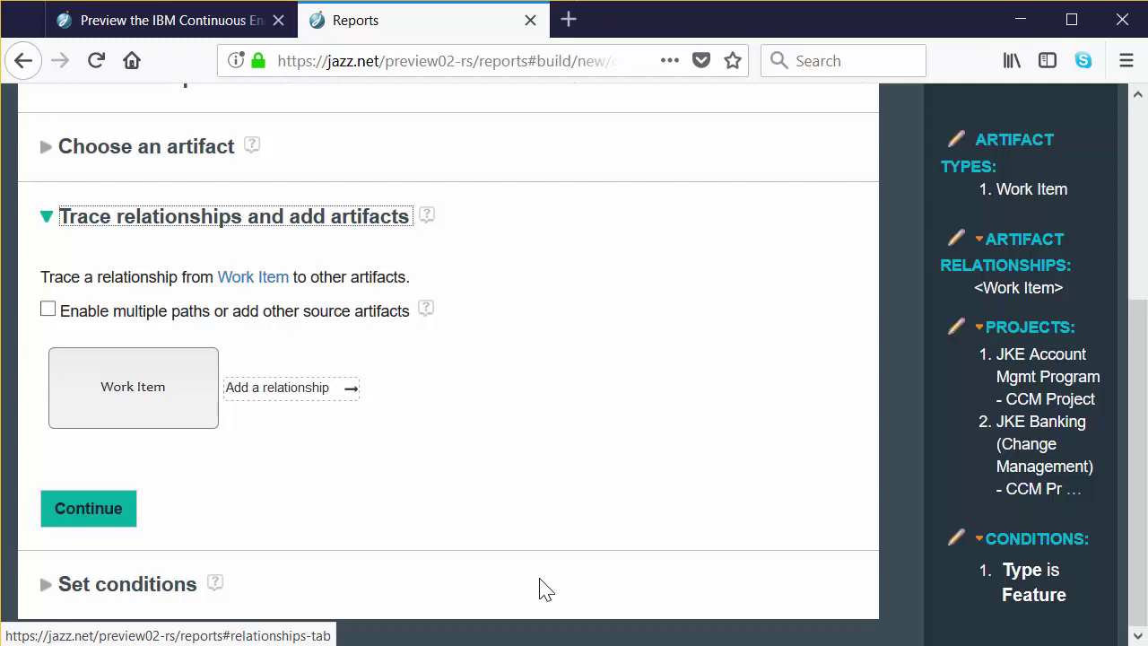
- Rename the source Work Item artifact in the relationship diagram as Feature
double_click(179, 396)
double_click(174, 397)
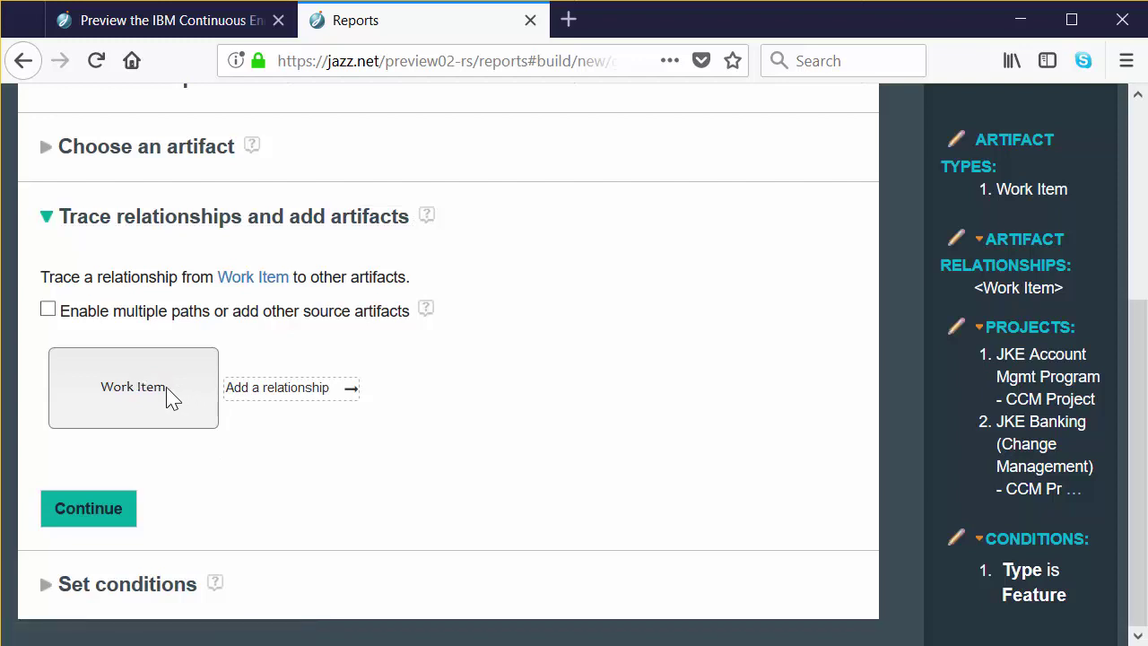
click(165, 389)
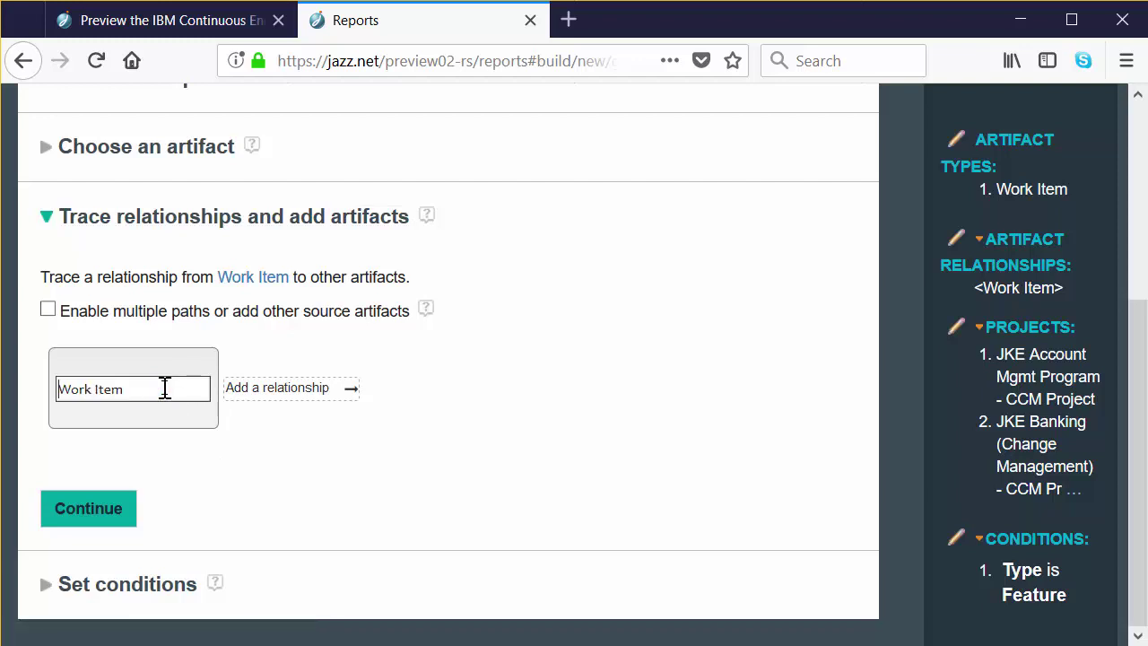
drag(165, 388, 4, 389)
text(Feature)
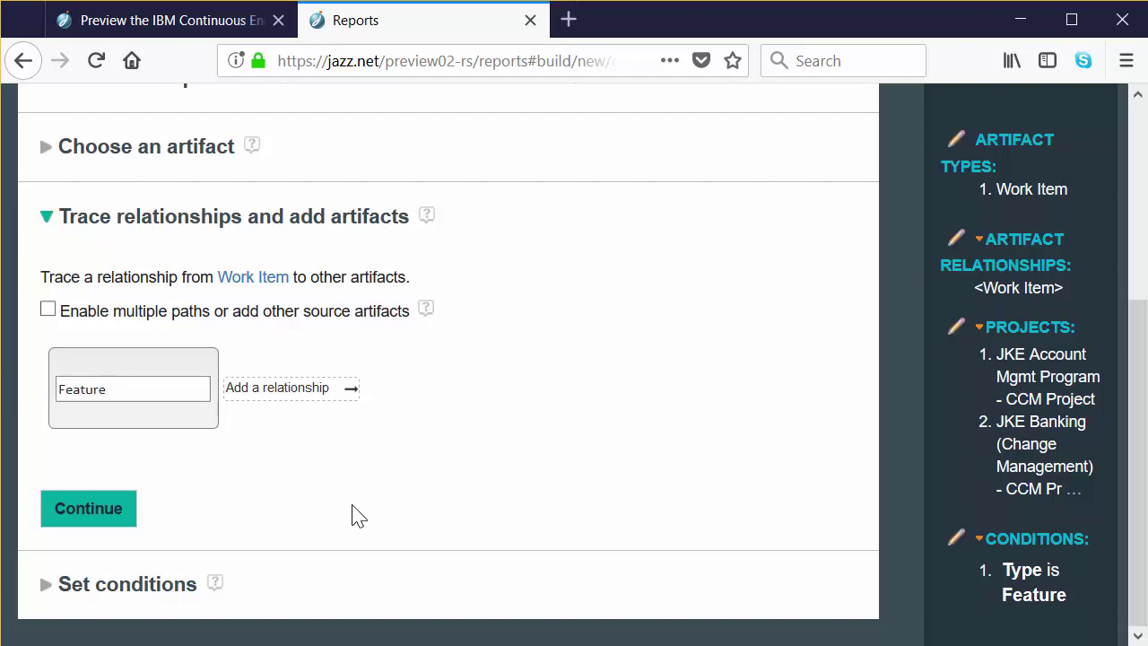
key(Return)
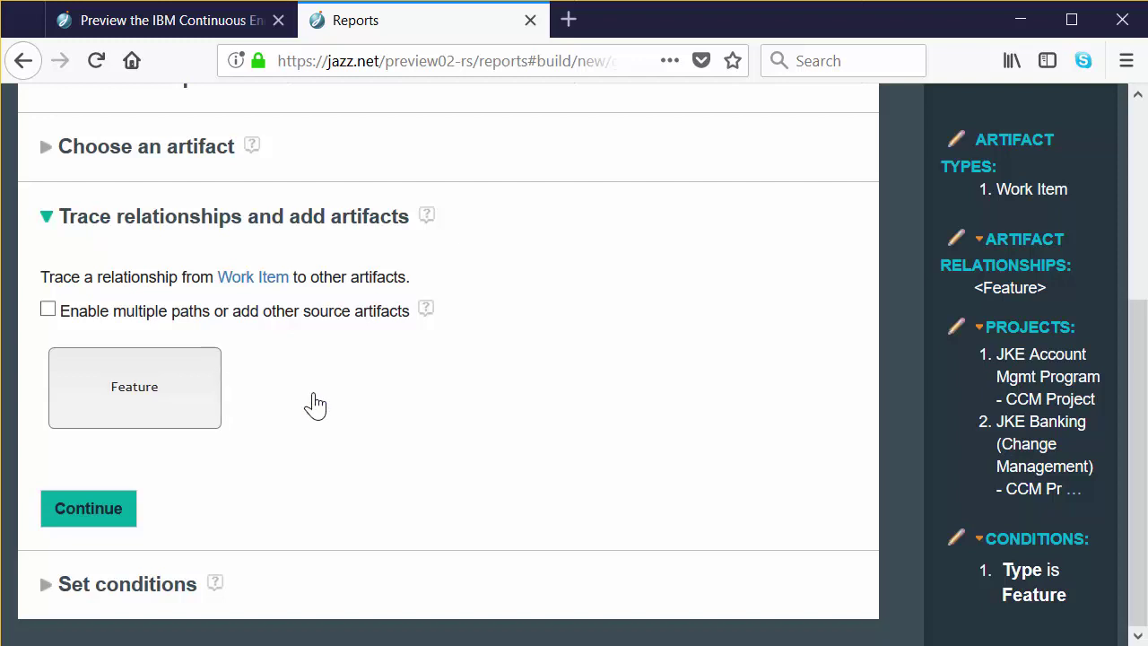
- Add a Child relationship from Feature, rename the linked work item as Story, and proceed to the conditions
click(315, 402)
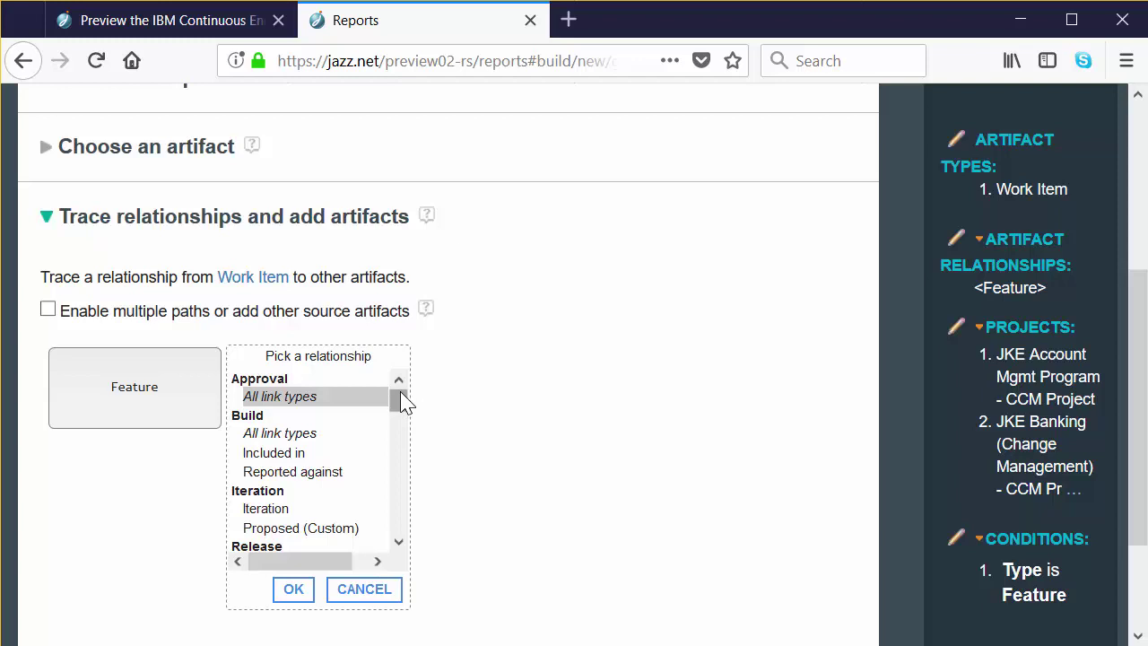
drag(400, 395, 410, 510)
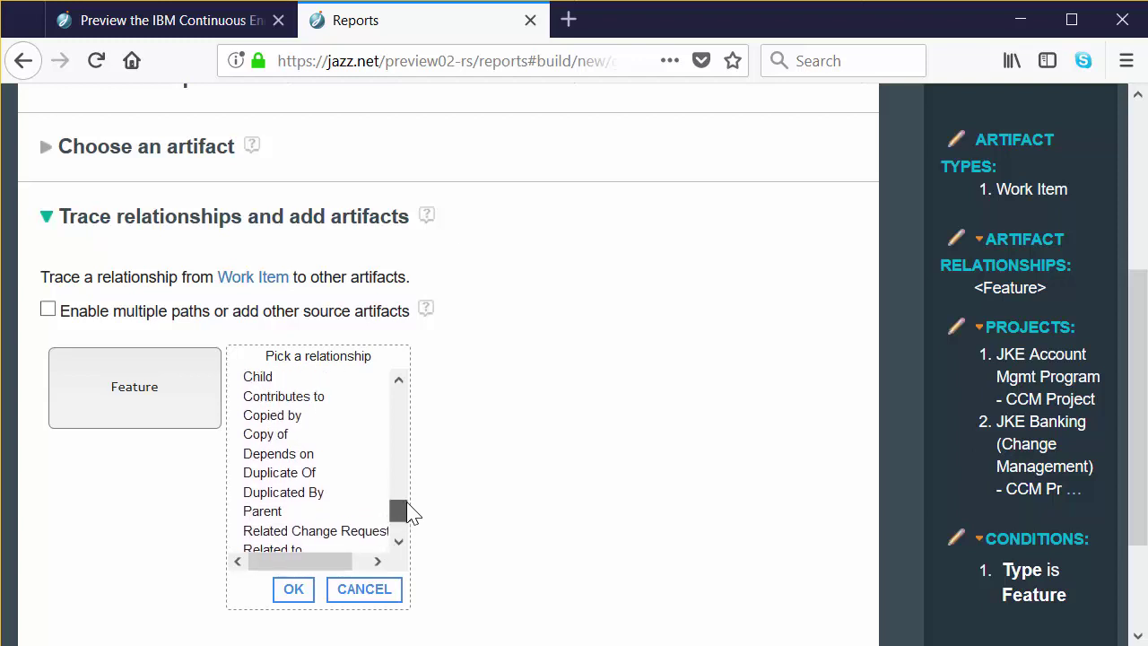
click(269, 377)
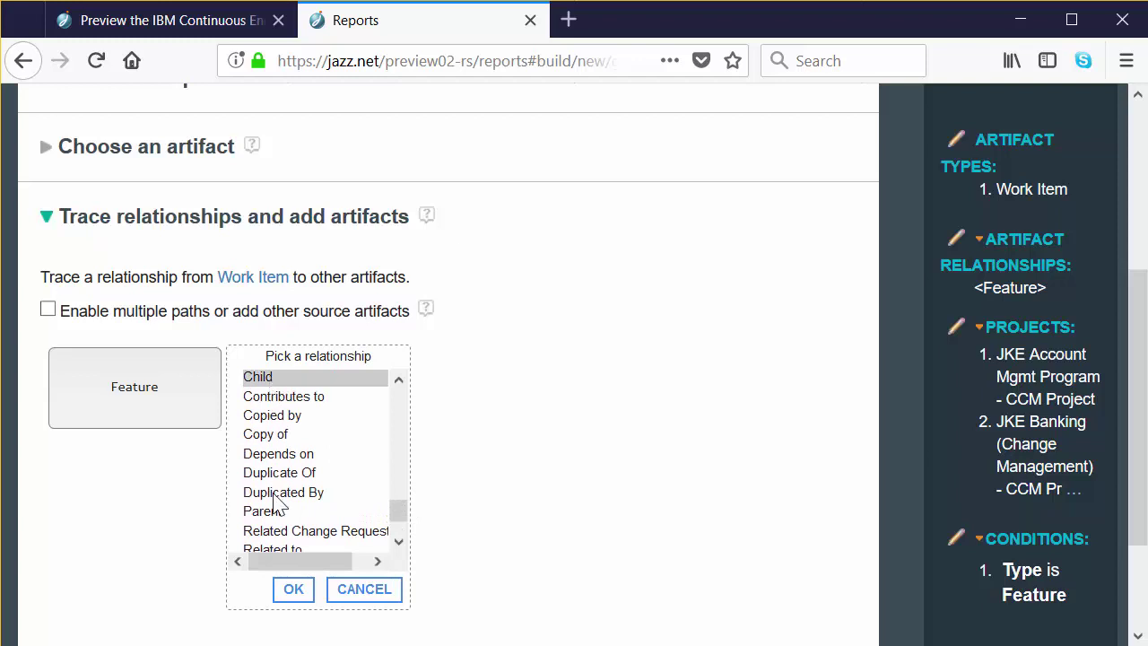
click(293, 590)
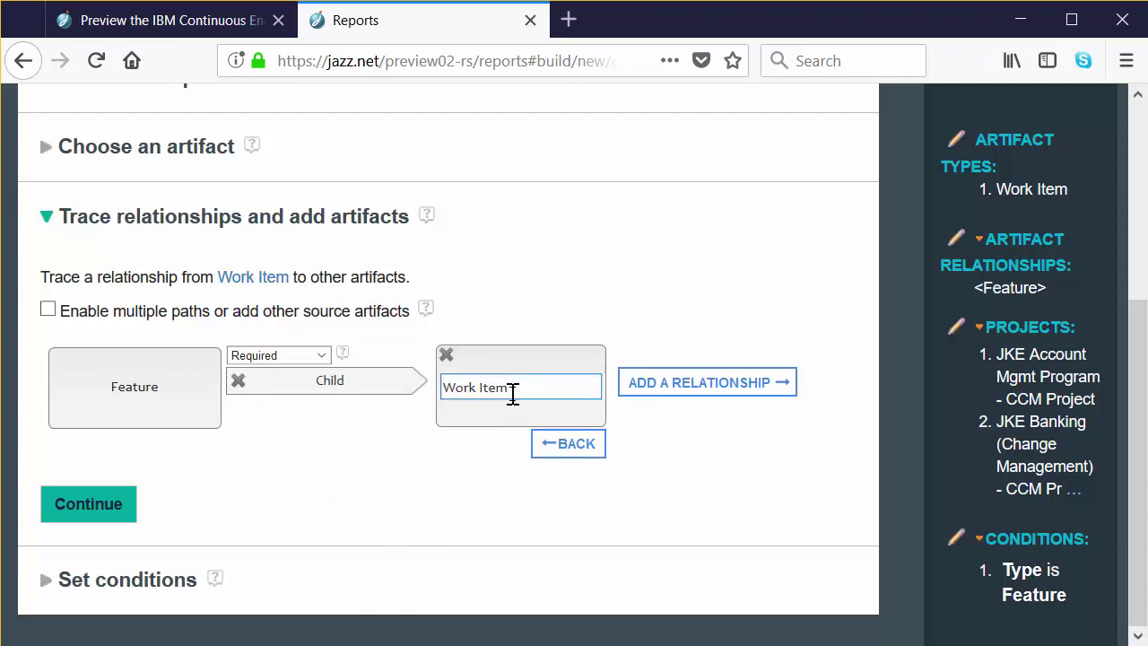
drag(514, 391, 431, 385)
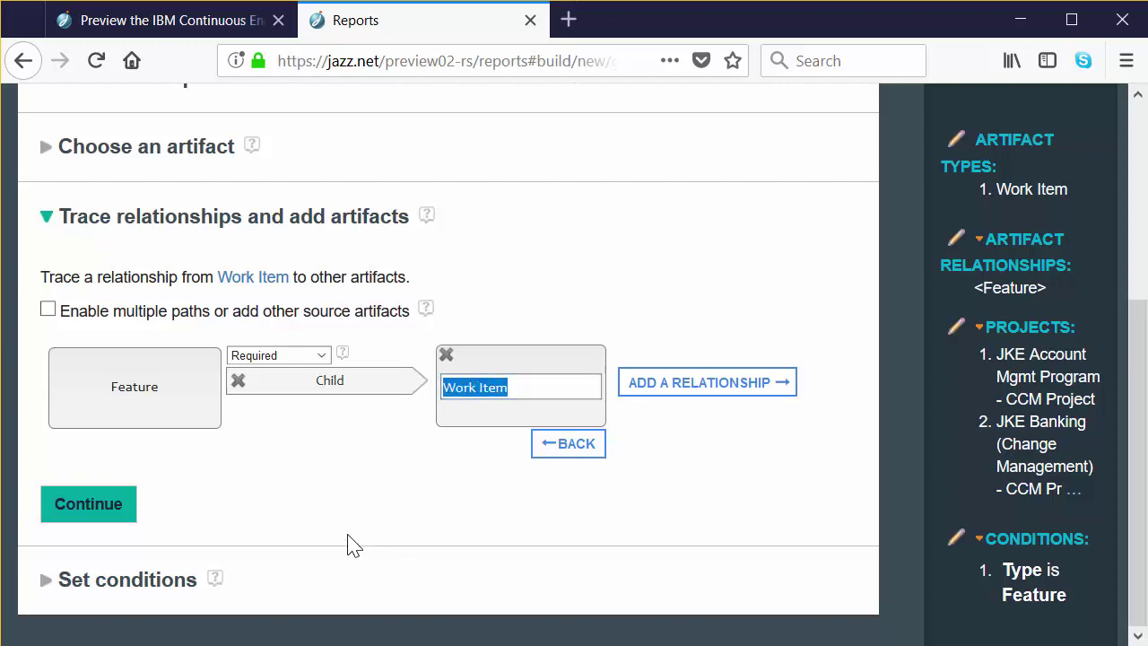
text(Story)
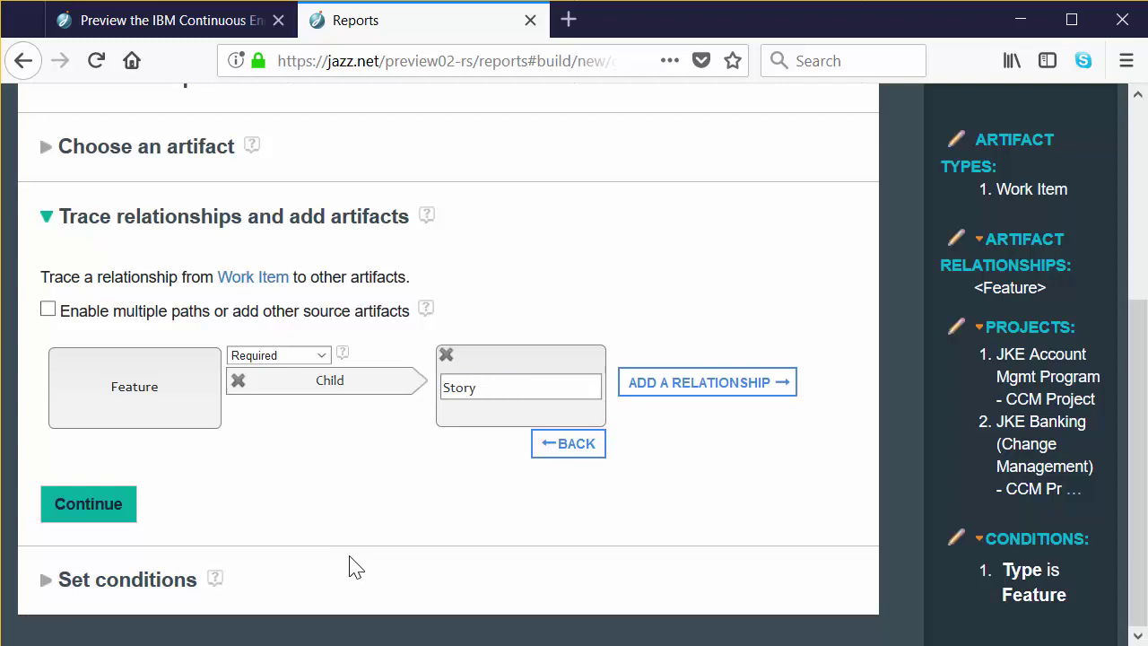
click(127, 521)
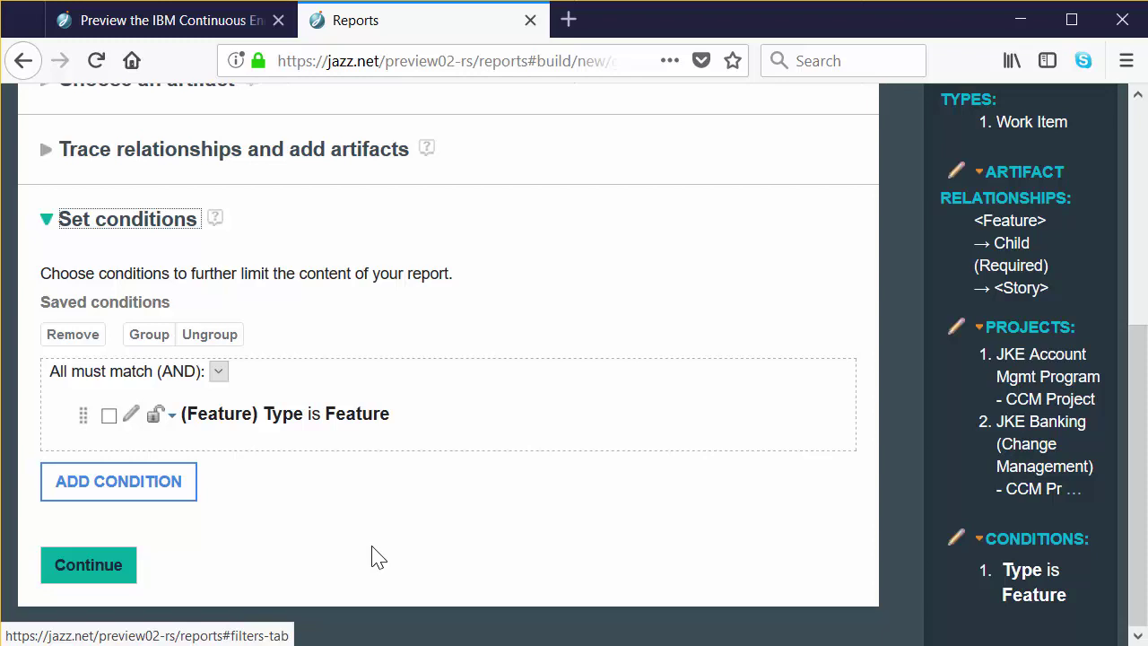
- Add an unlocked, optional condition on the Story artifact requiring its Type attribute to be Story
click(161, 503)
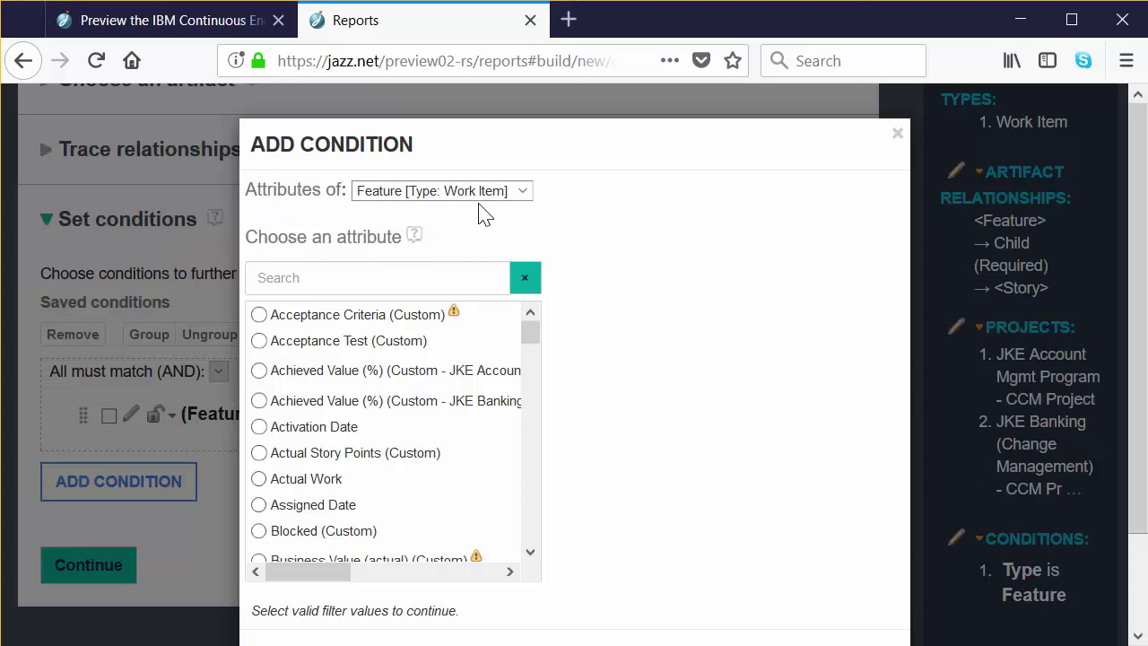
click(520, 197)
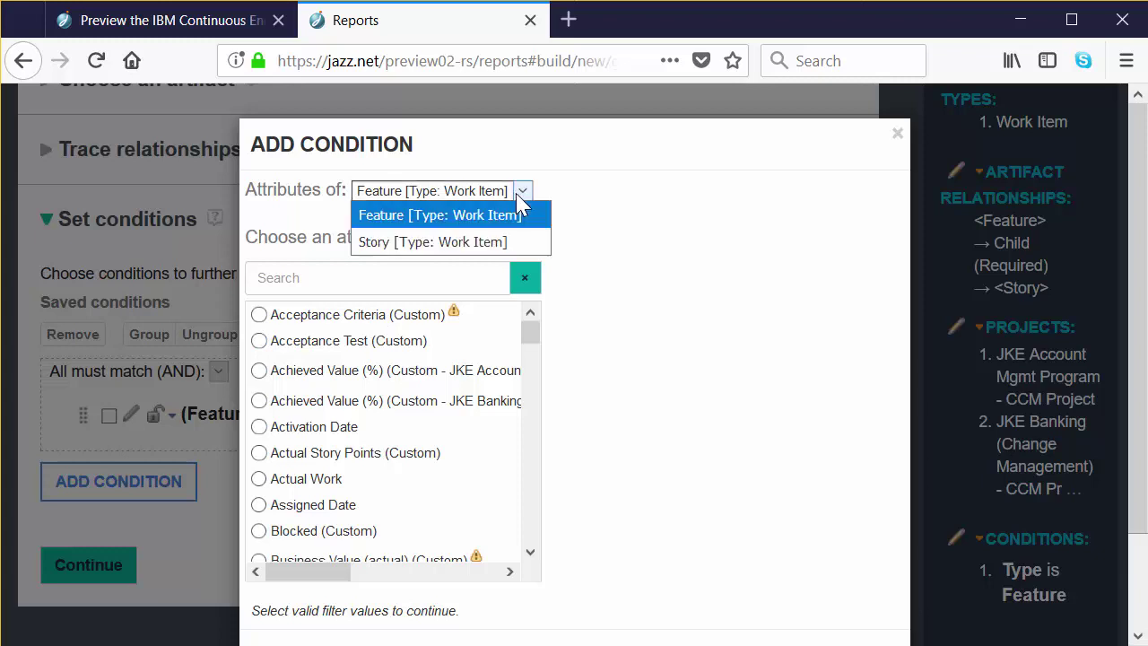
click(509, 243)
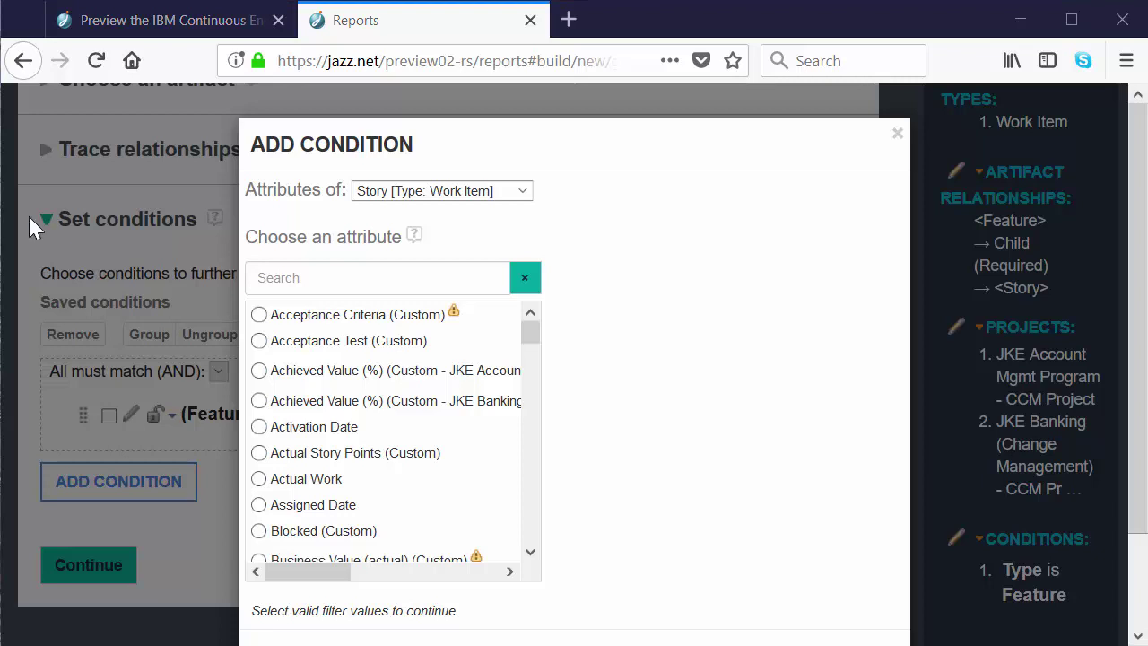
click(356, 279)
text(typ)
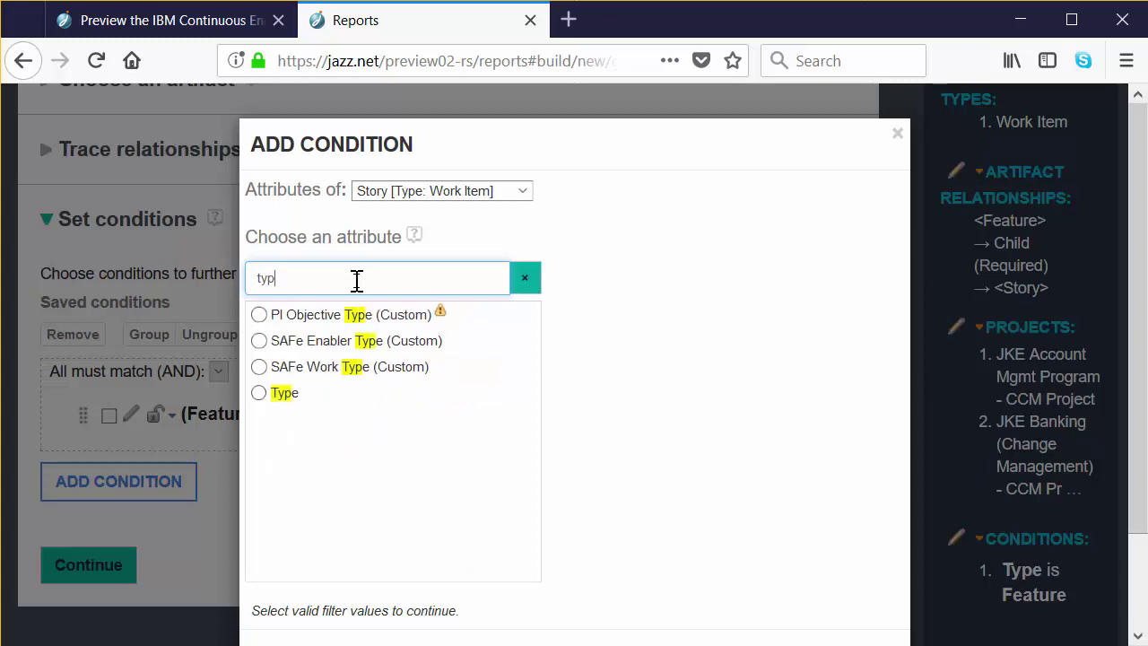
click(261, 396)
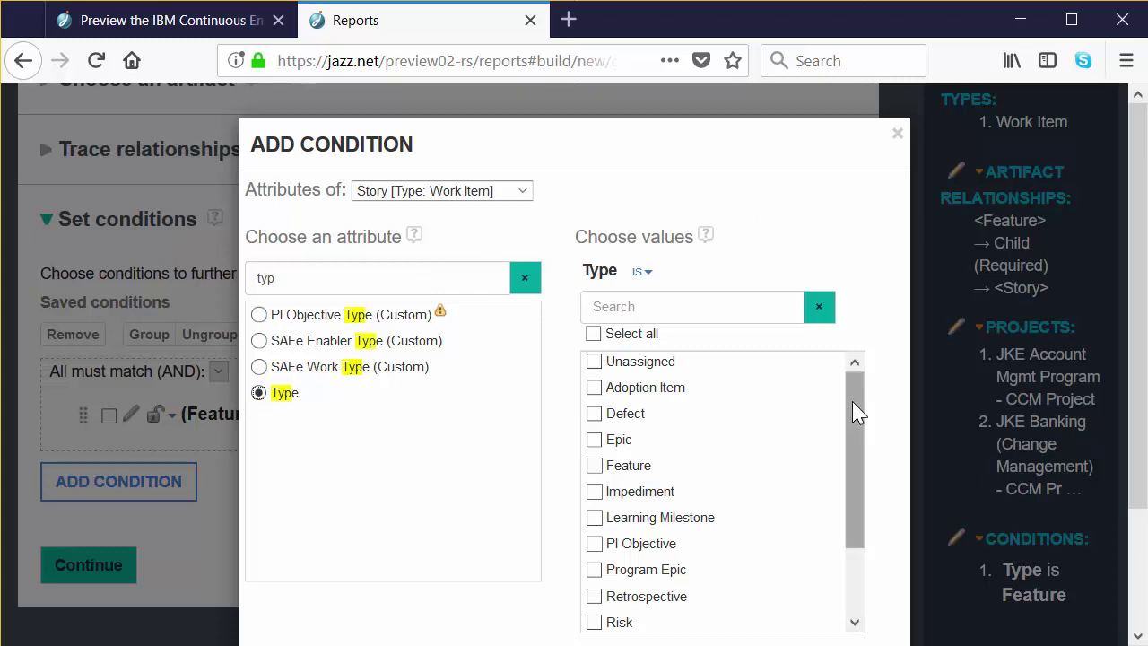
drag(853, 405, 861, 505)
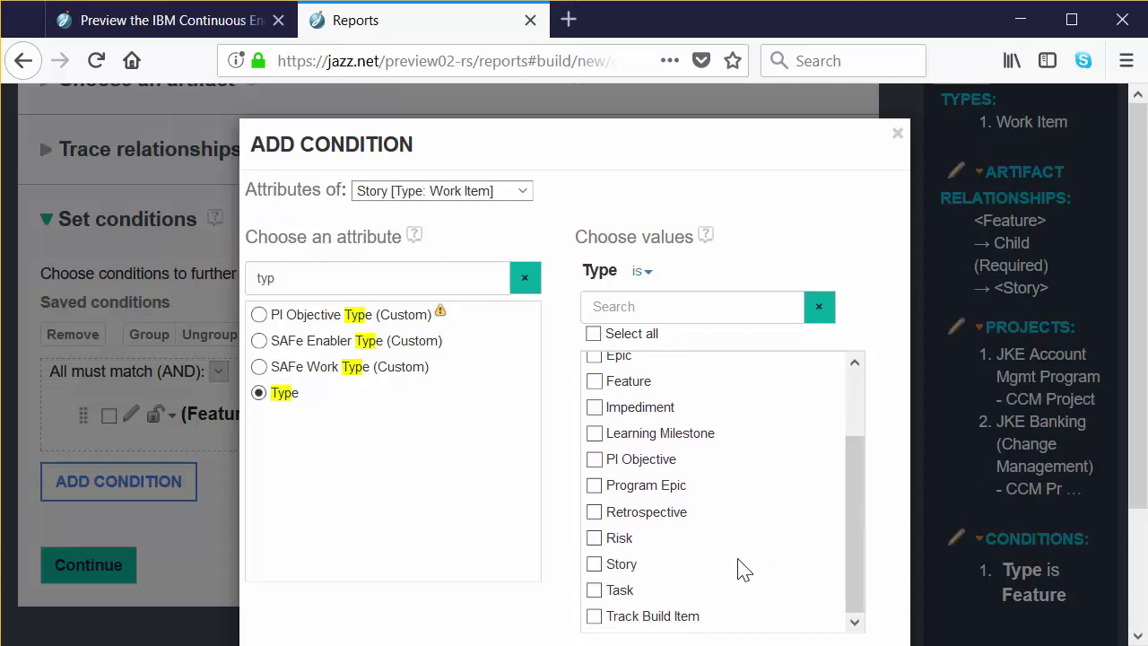
click(594, 566)
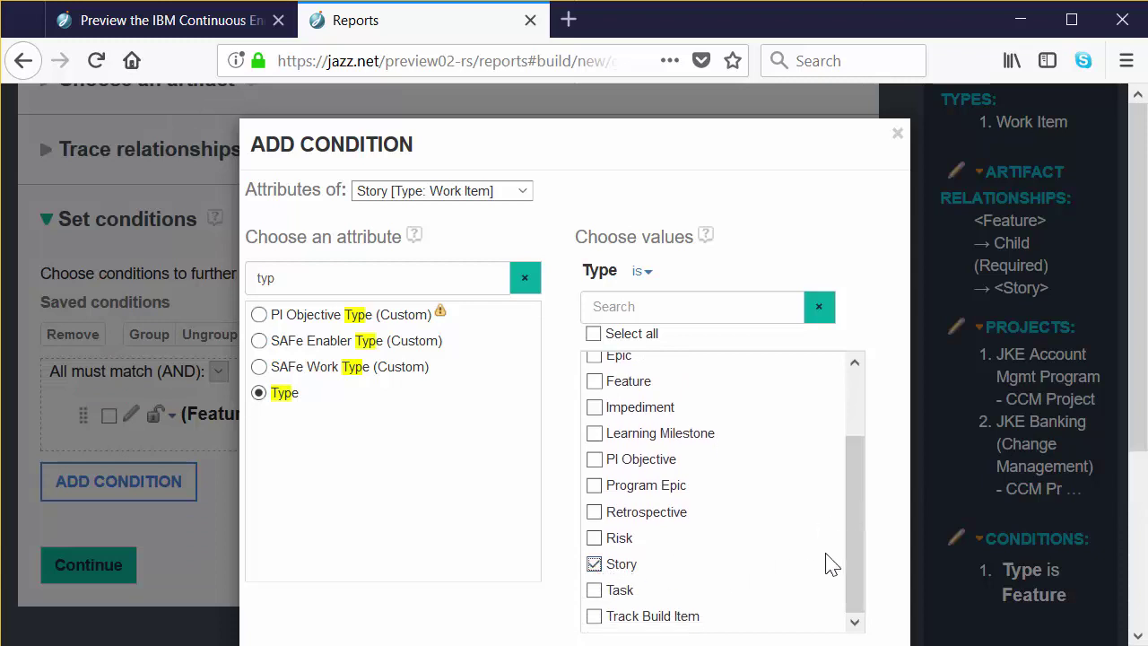
drag(1138, 296, 1135, 473)
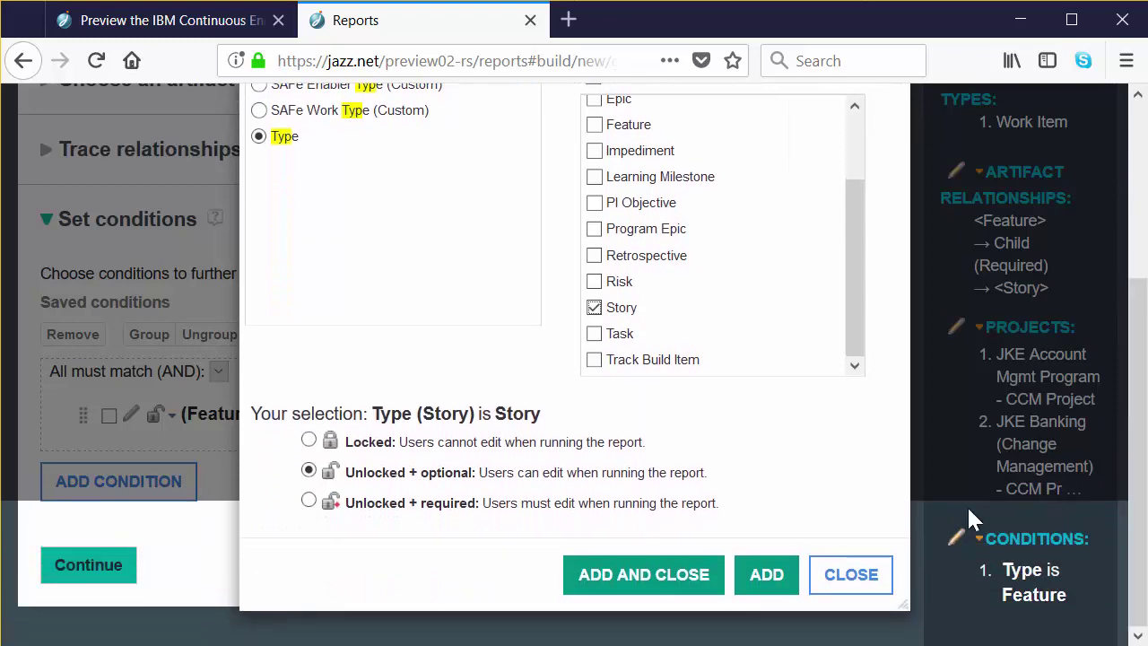
click(657, 579)
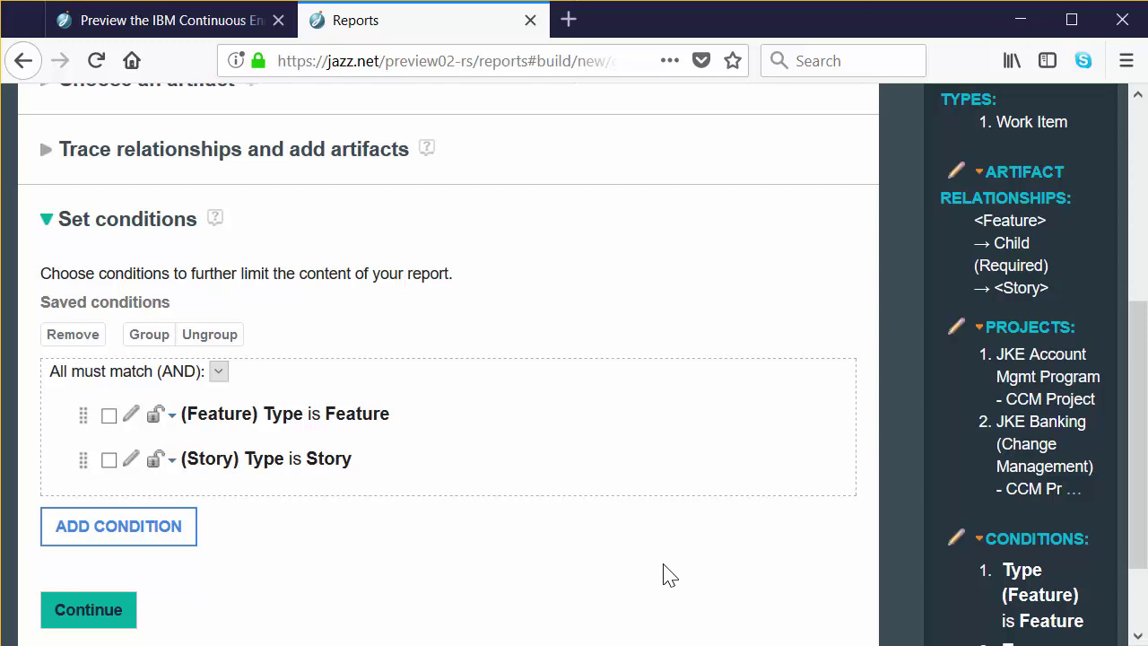
- Proceed from the conditions to formatting the results, review the default columns and refresh the table preview
click(128, 619)
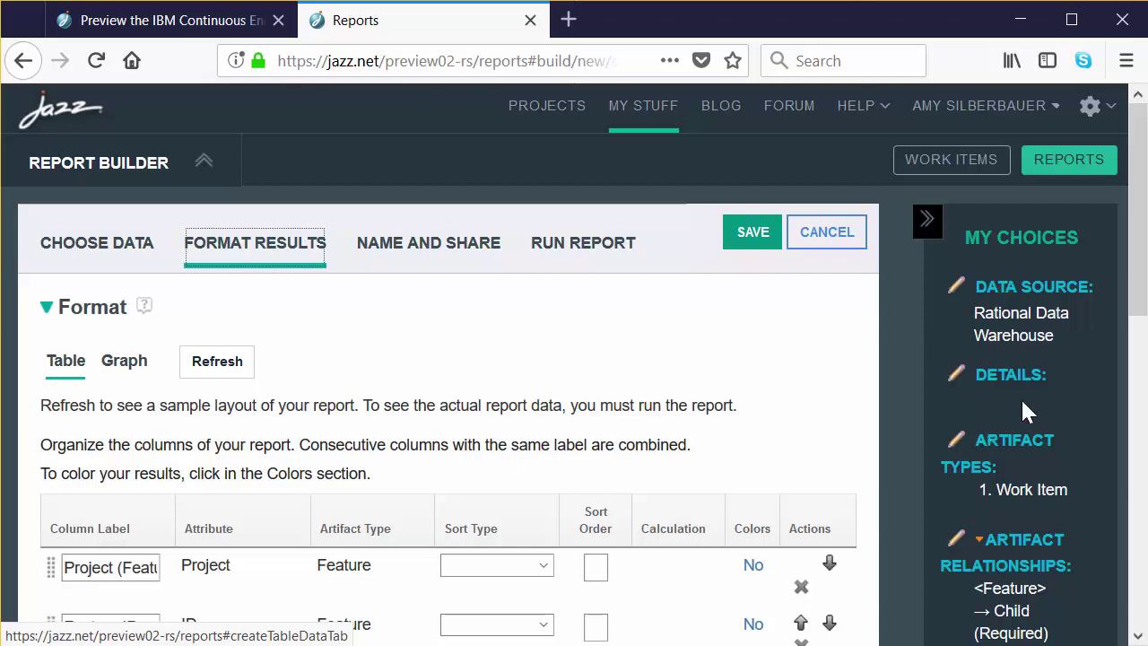
drag(1137, 258, 1137, 424)
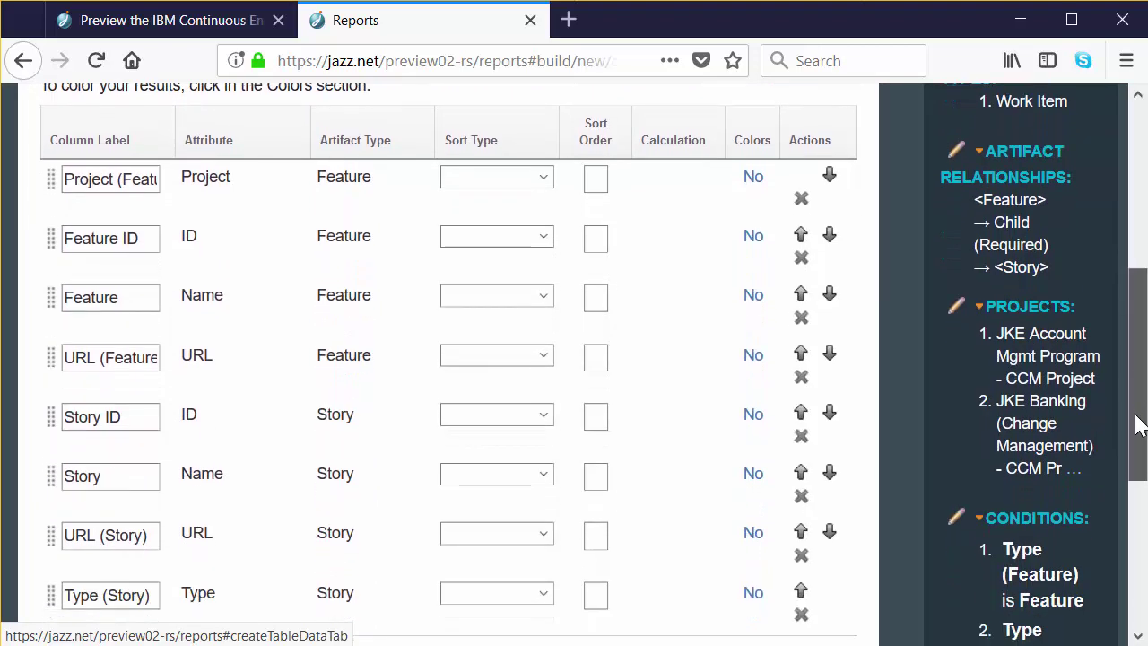
drag(1137, 424, 1137, 430)
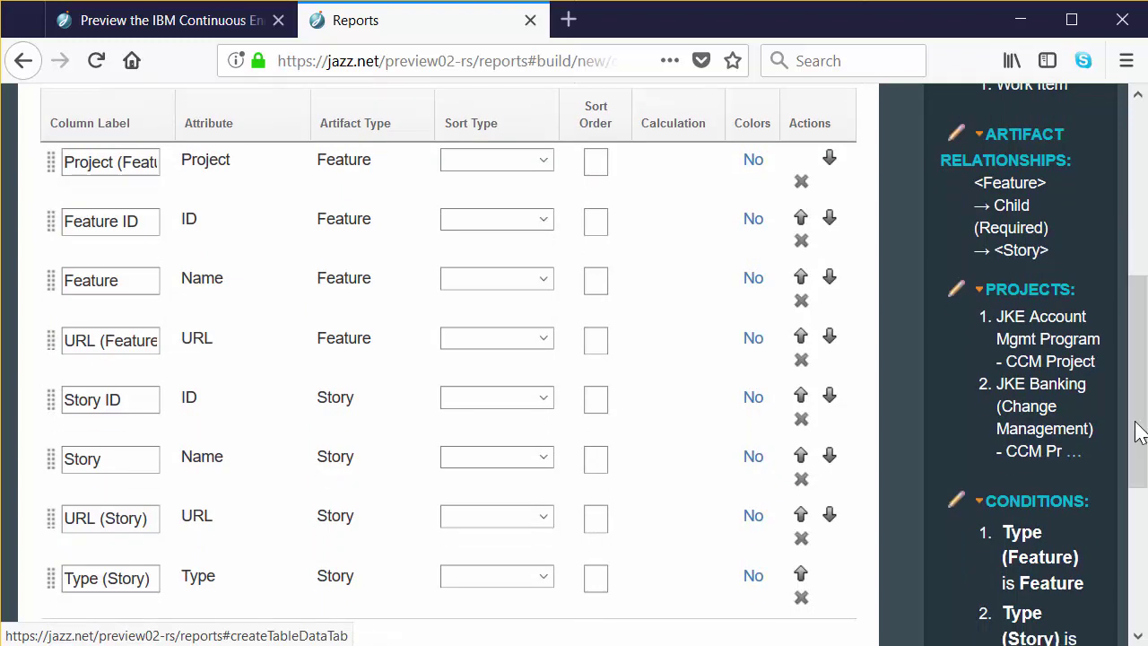
drag(1137, 431, 1138, 323)
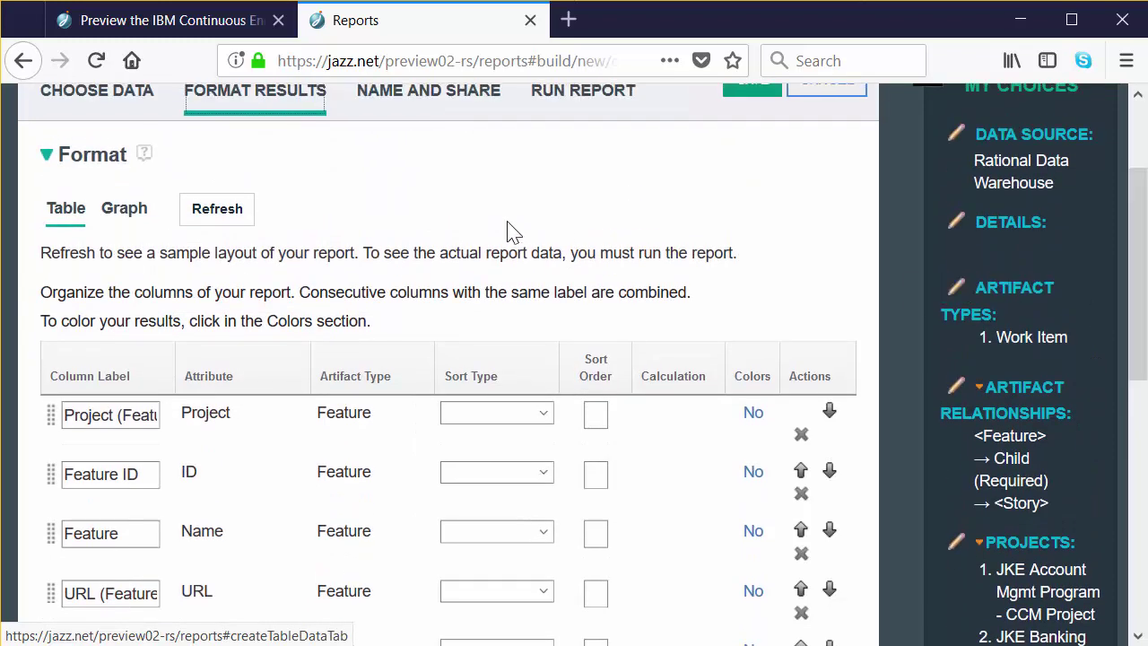
click(234, 224)
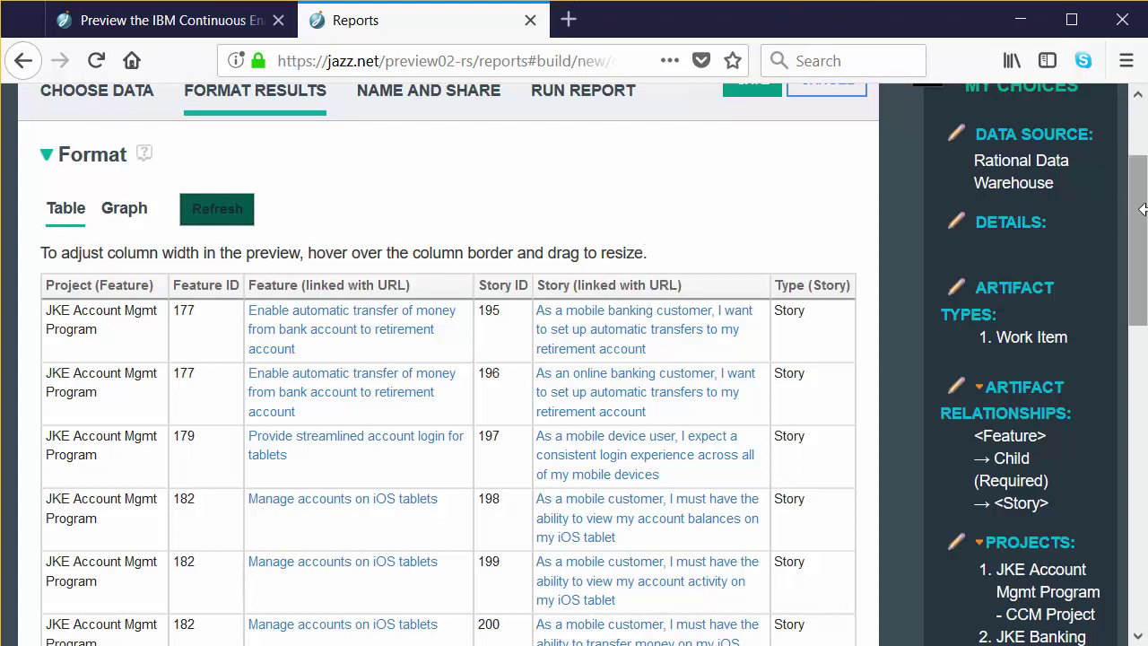
- Sort the report's Project (Feature) column in ascending order as sort order 1 and check the table preview
drag(1140, 219, 1139, 413)
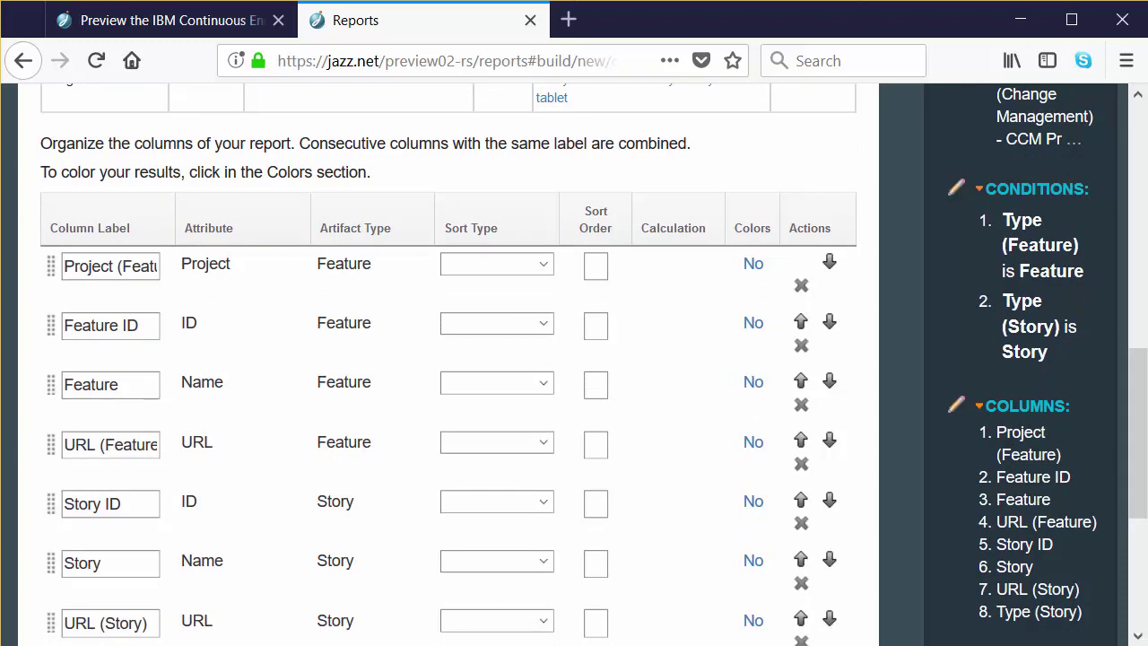
drag(1145, 417, 1145, 449)
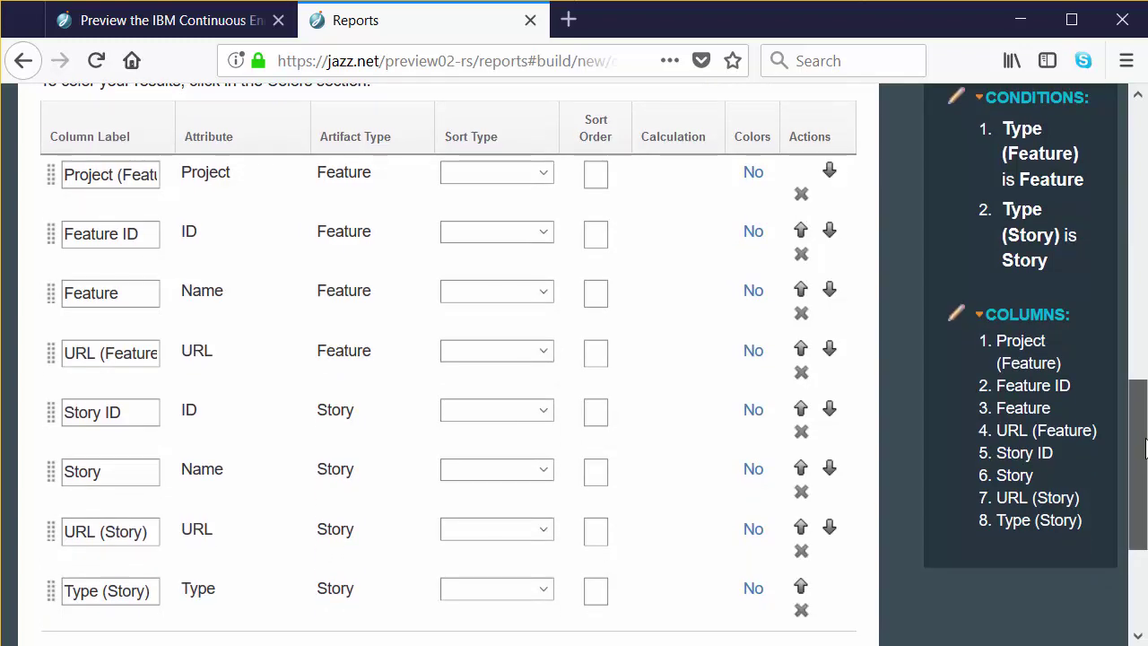
drag(1145, 448, 1144, 446)
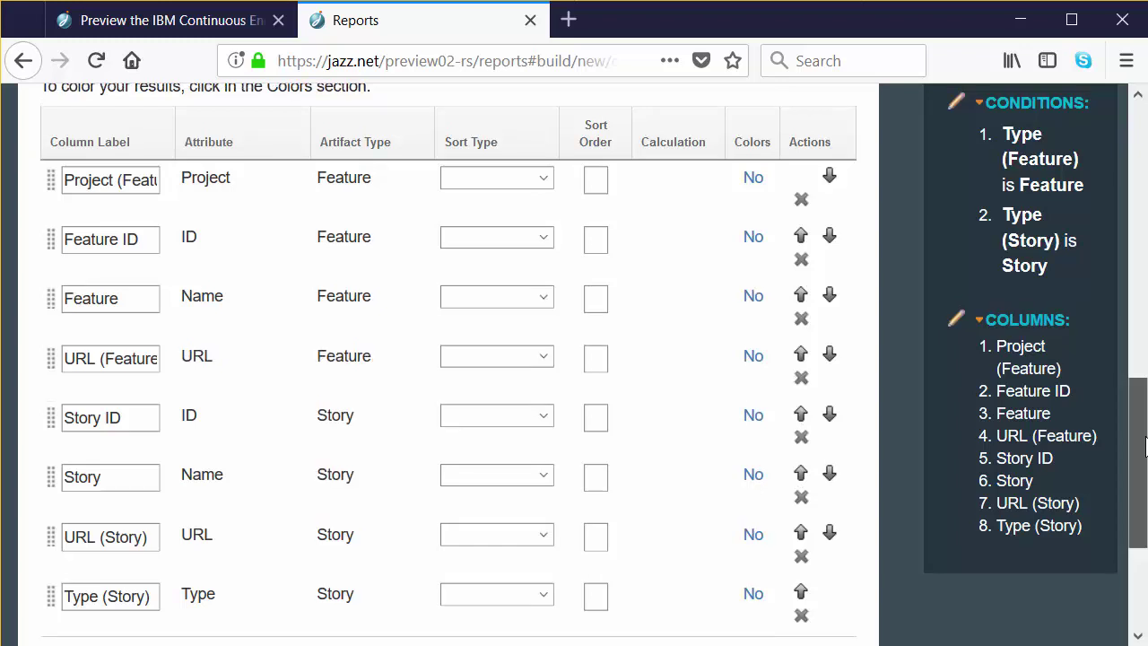
click(544, 180)
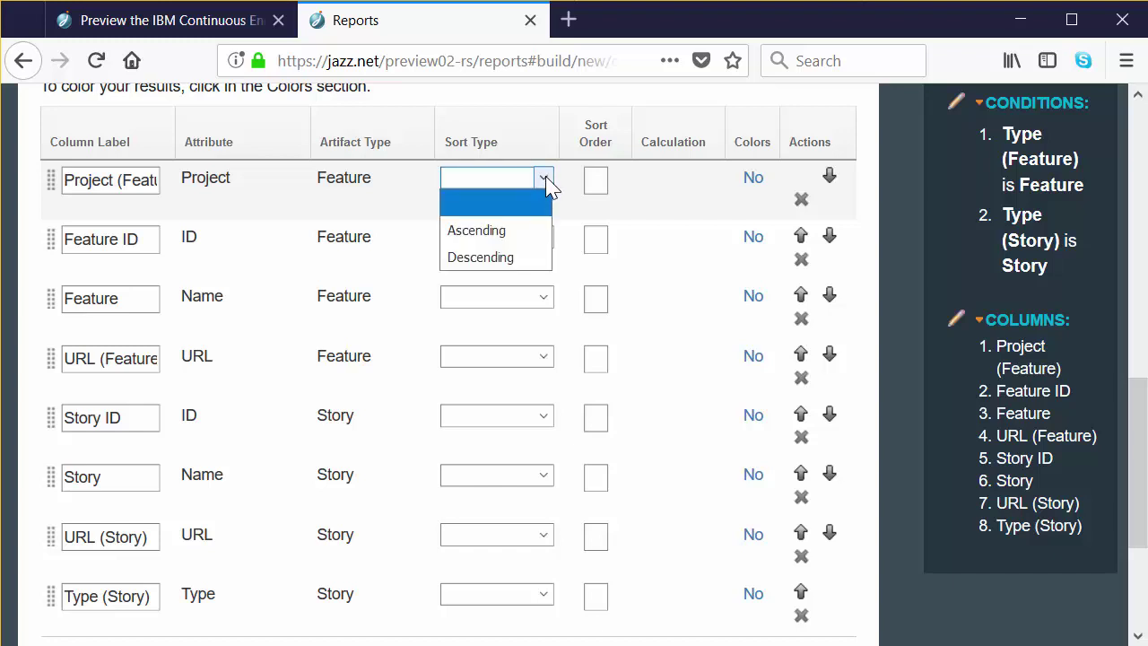
click(542, 238)
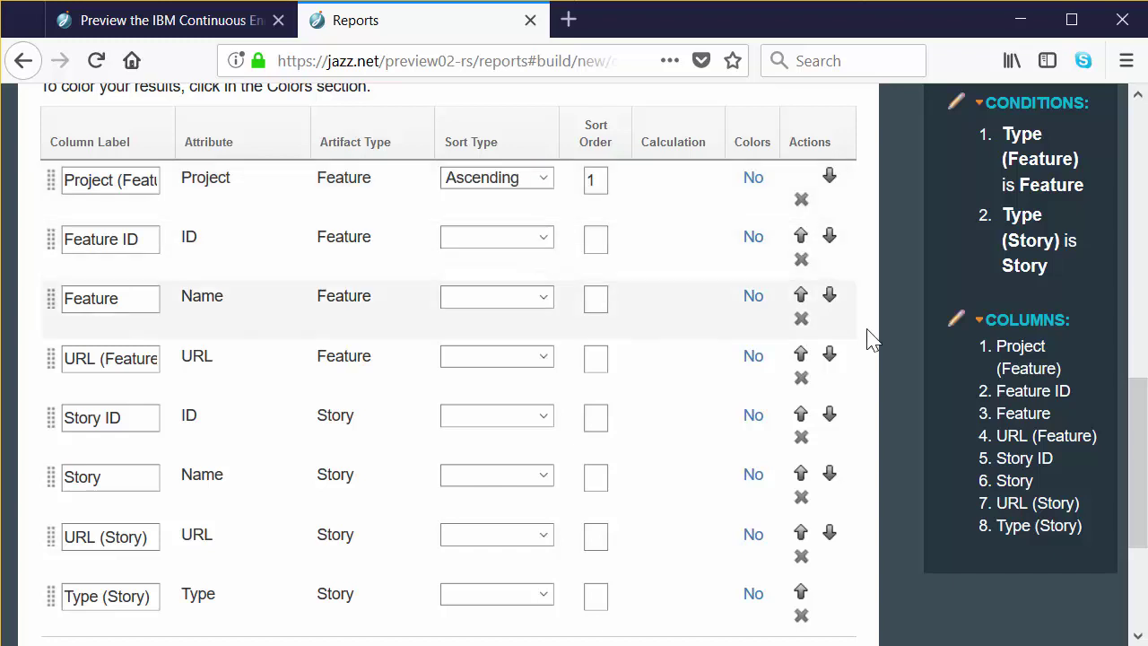
drag(1135, 418, 1110, 258)
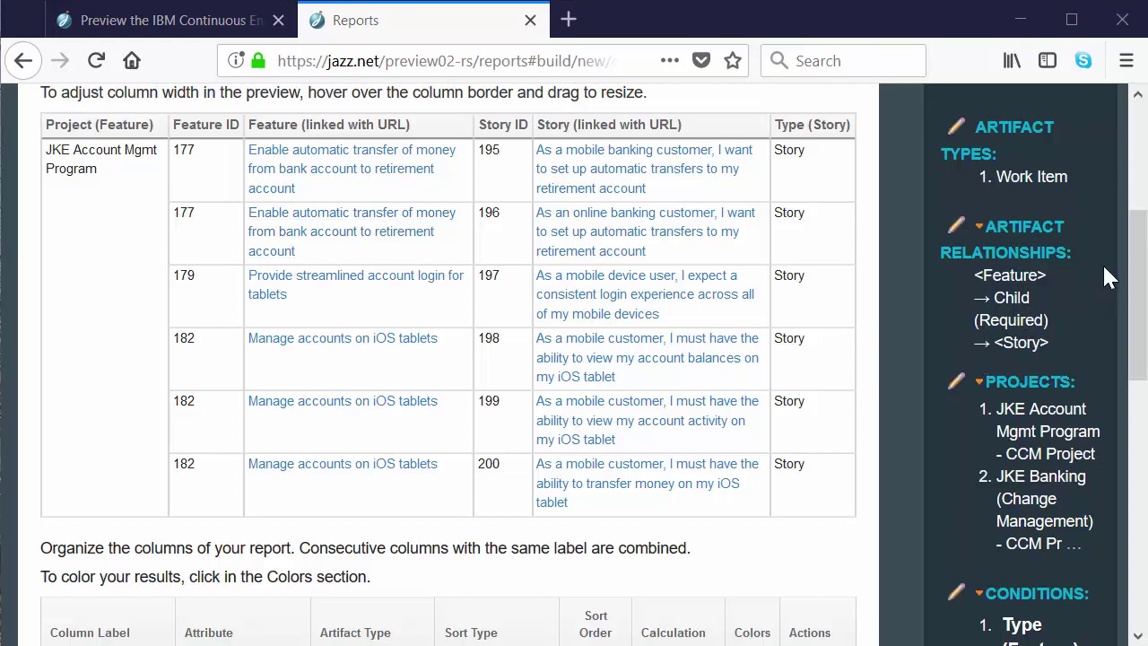
- Add the Feature artifact's Planned For attribute as a report column
drag(1134, 235, 1138, 450)
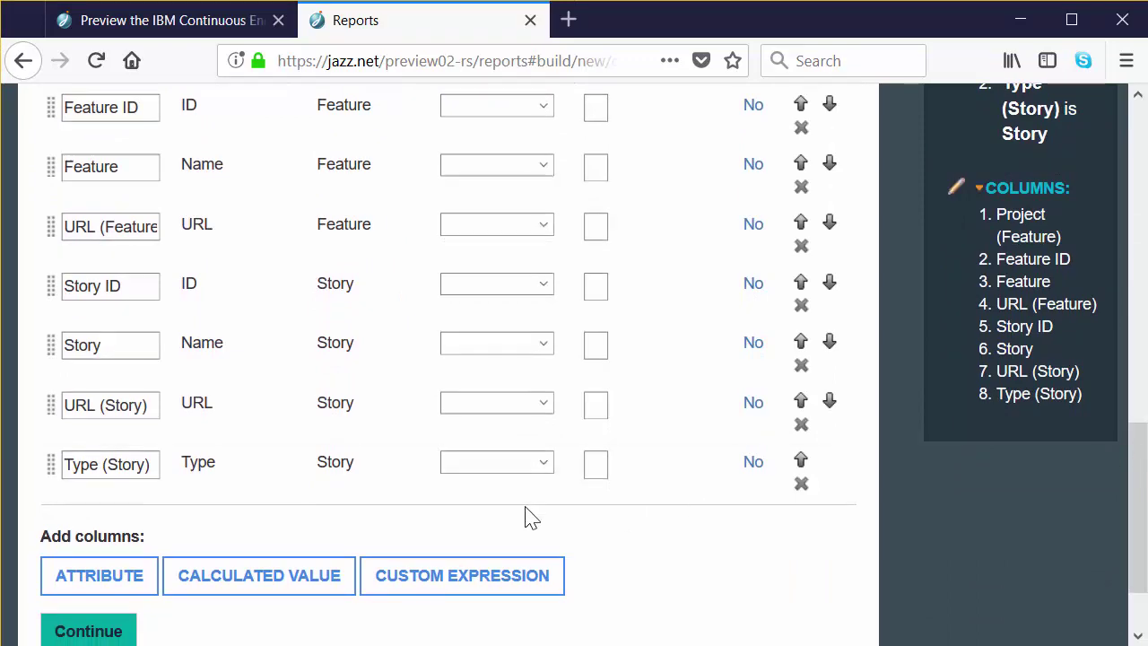
click(139, 597)
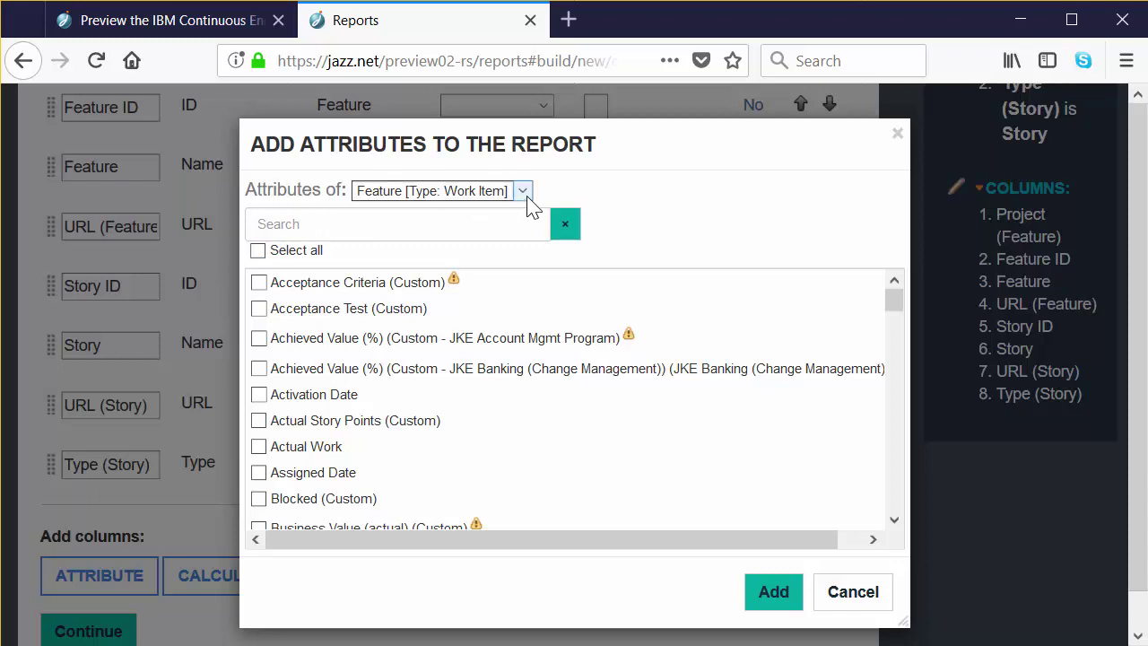
click(395, 223)
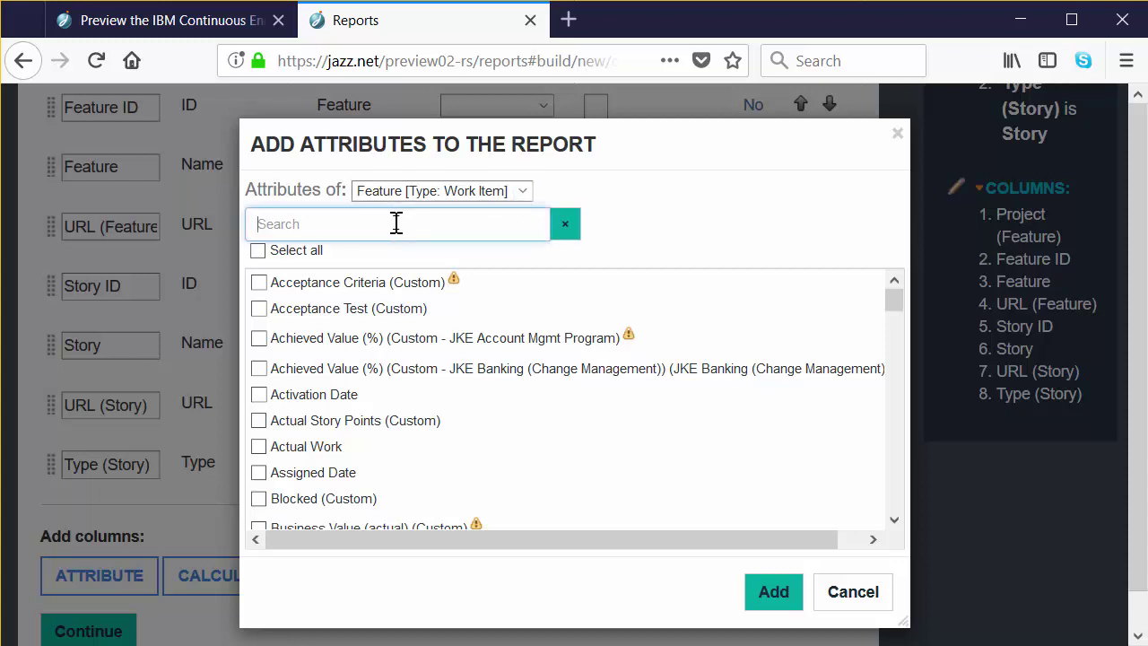
text(pl)
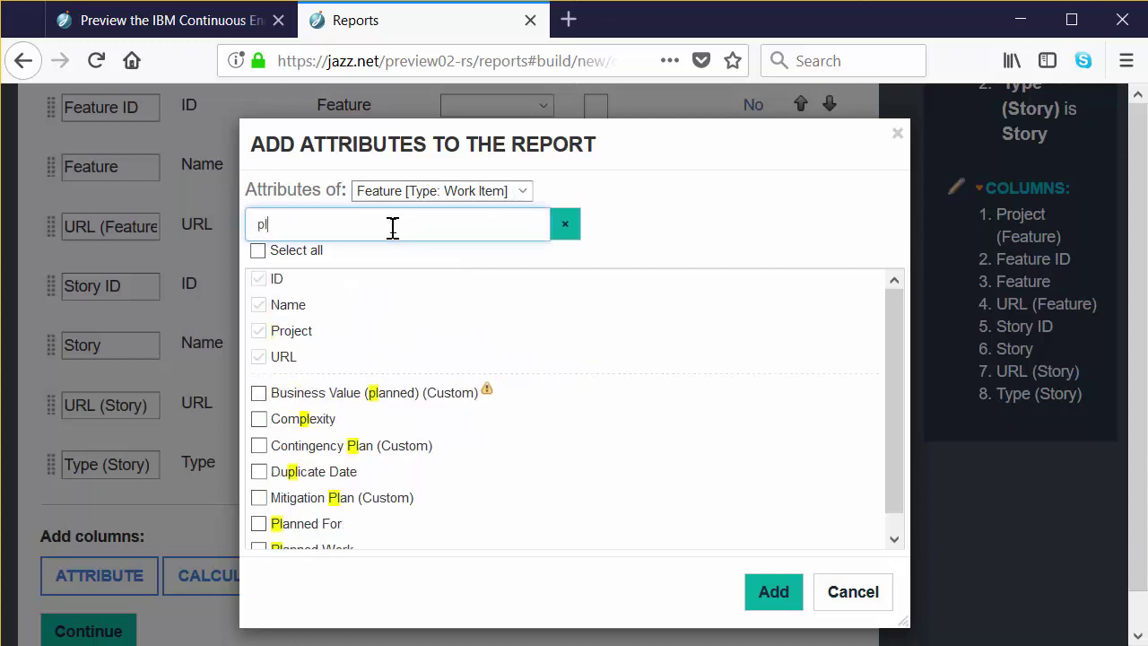
text(a)
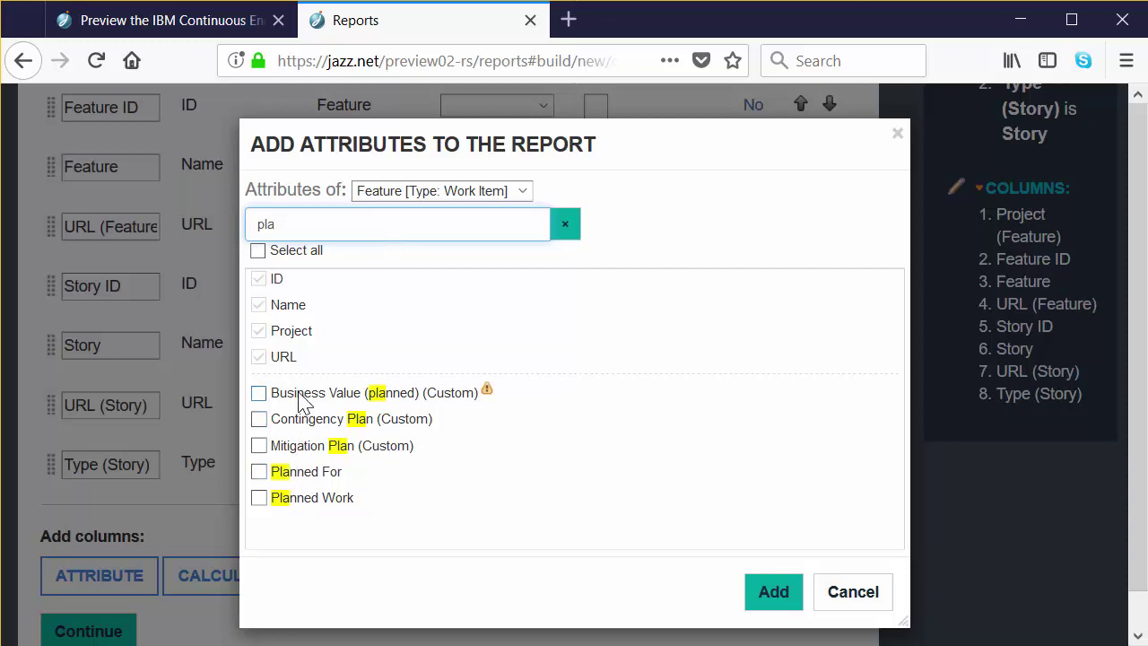
click(260, 476)
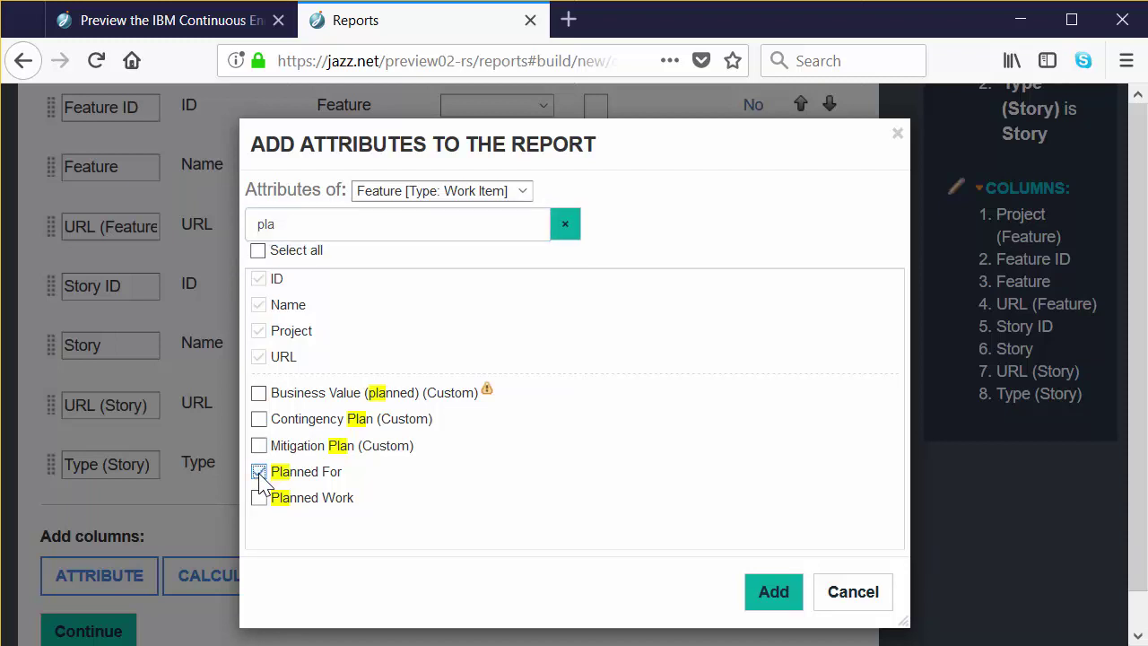
click(773, 592)
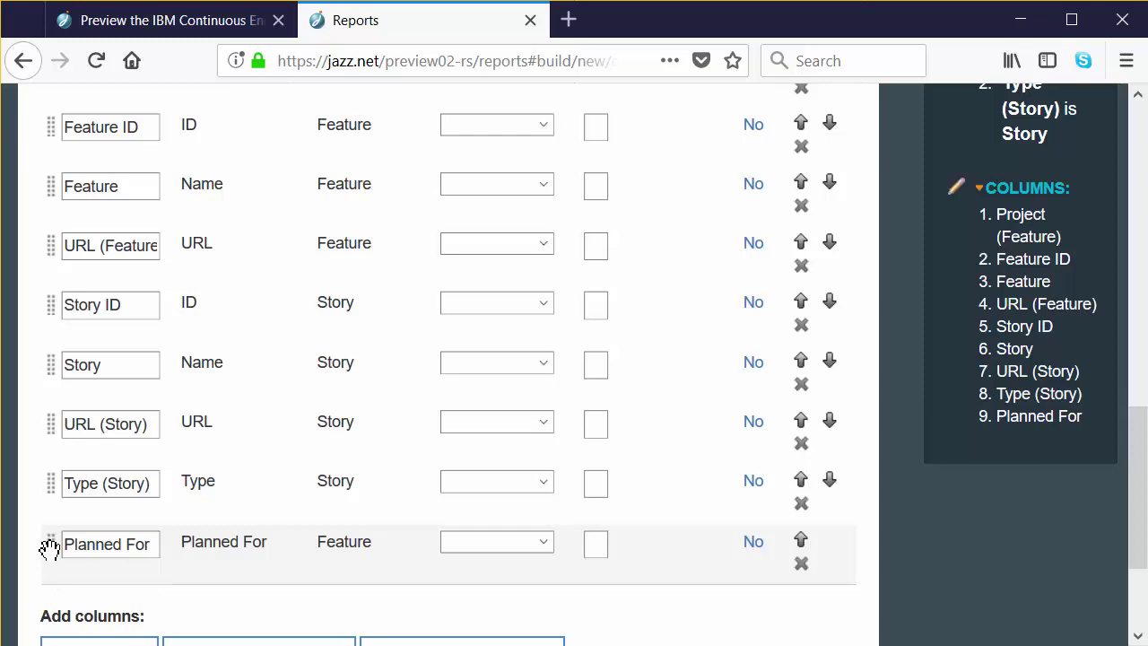
- Move the Planned For column between URL (Feature) and Story ID, and check it in the table preview
drag(50, 553, 43, 292)
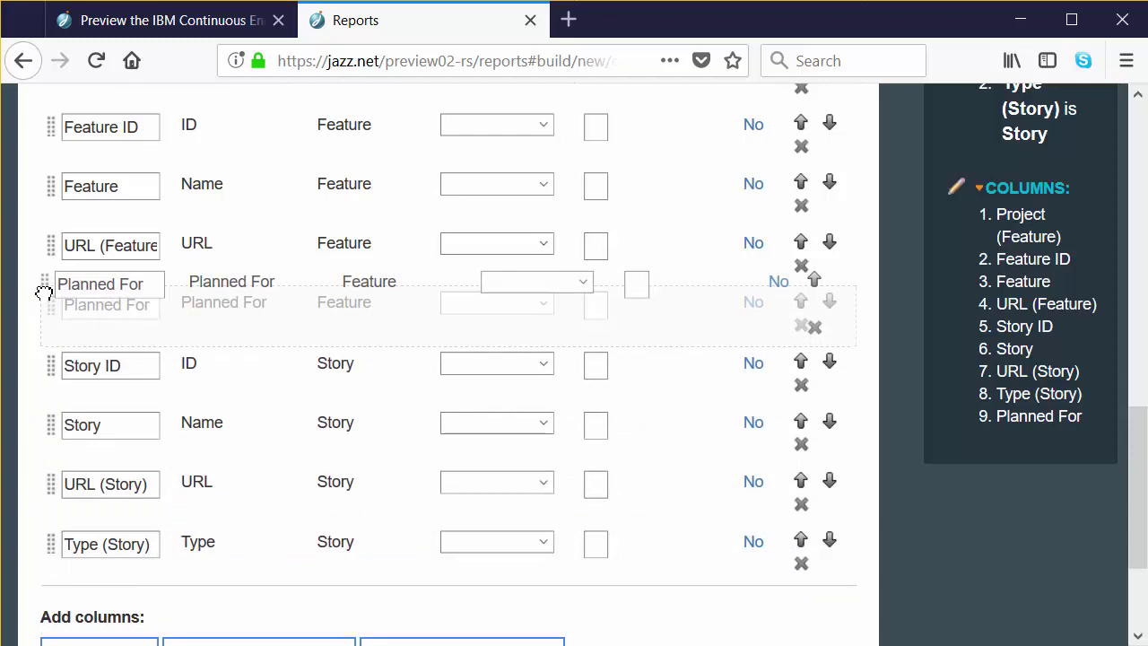
drag(43, 292, 42, 294)
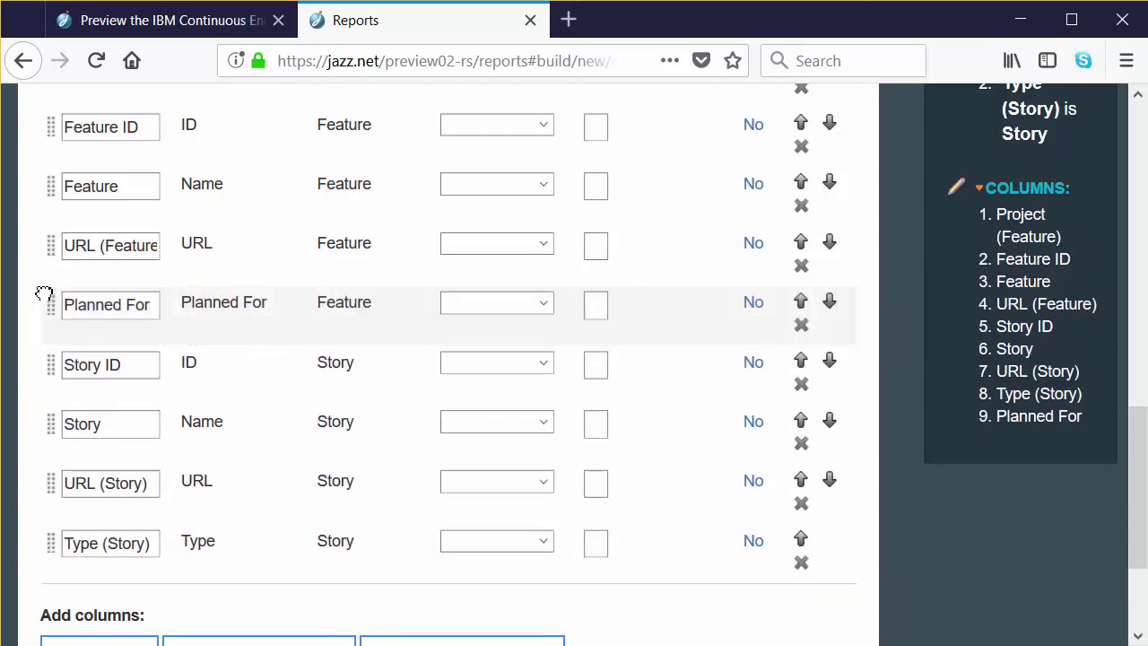
scroll(44, 292, up, 2)
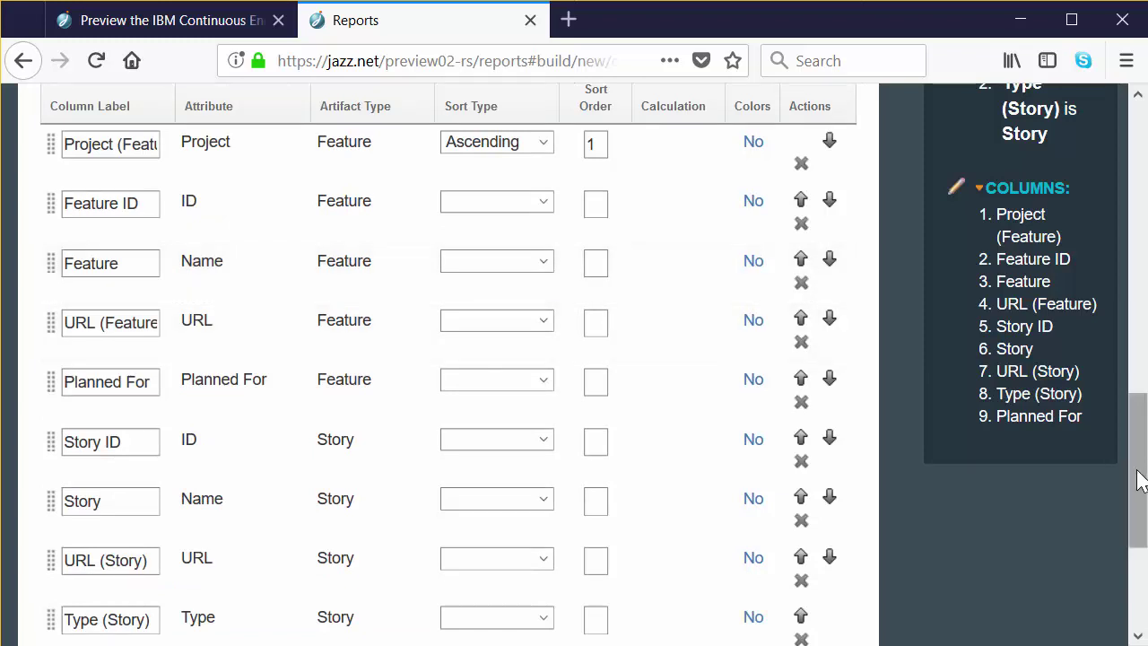
drag(1139, 480, 1130, 254)
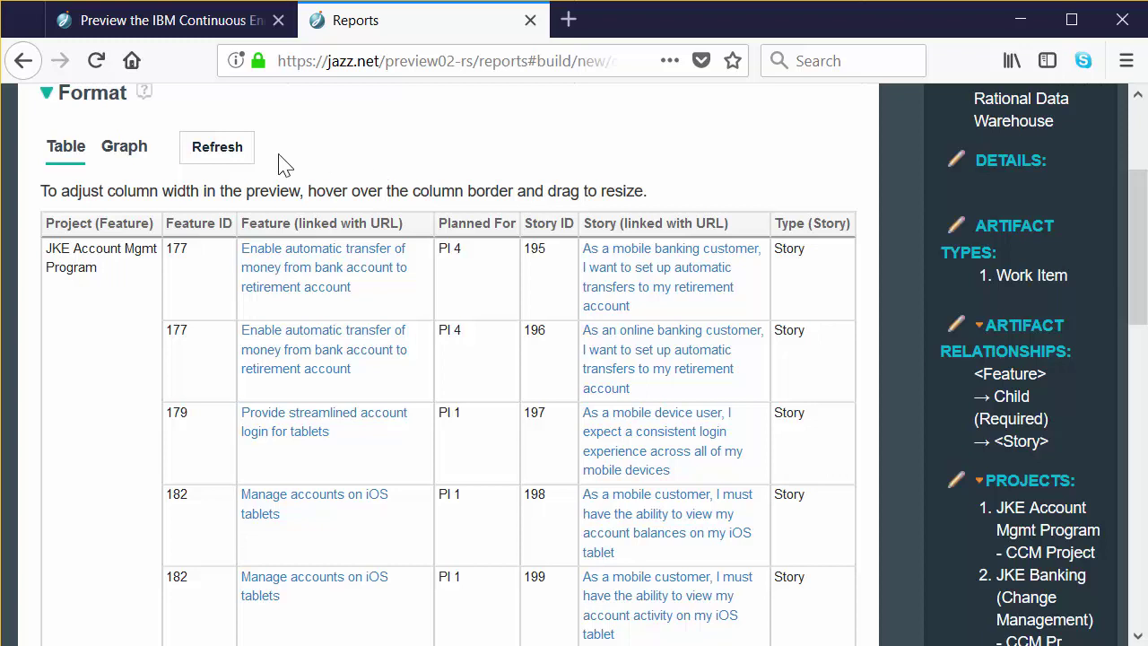
- Switch the results format to a graph and group its horizontal-axis data by Planned For
click(118, 158)
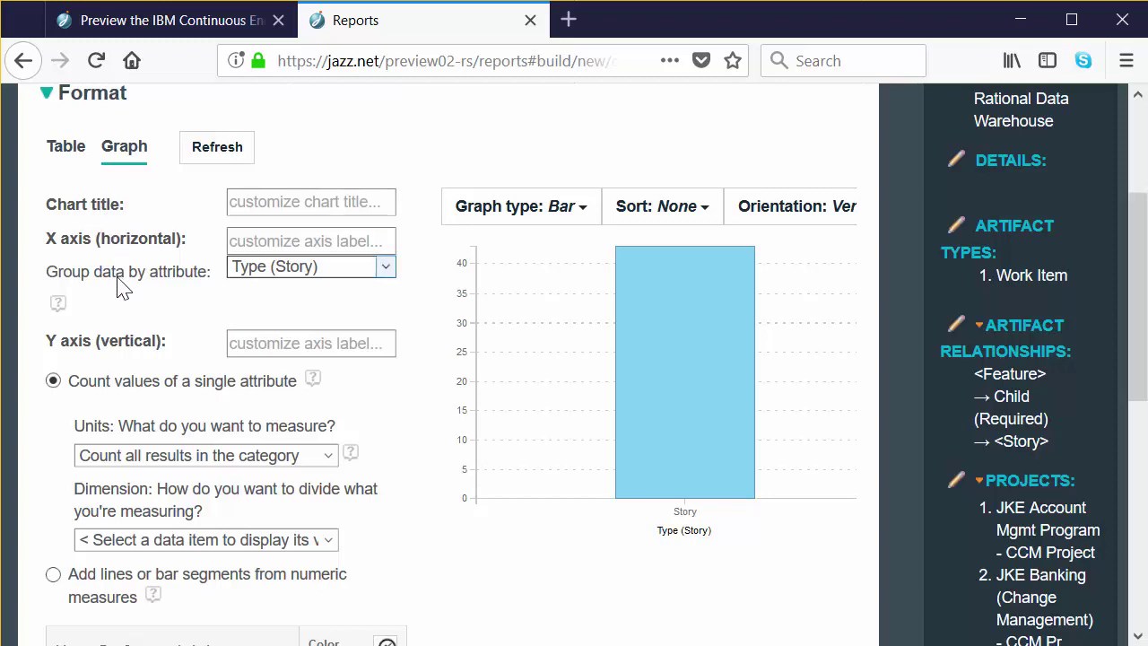
click(388, 269)
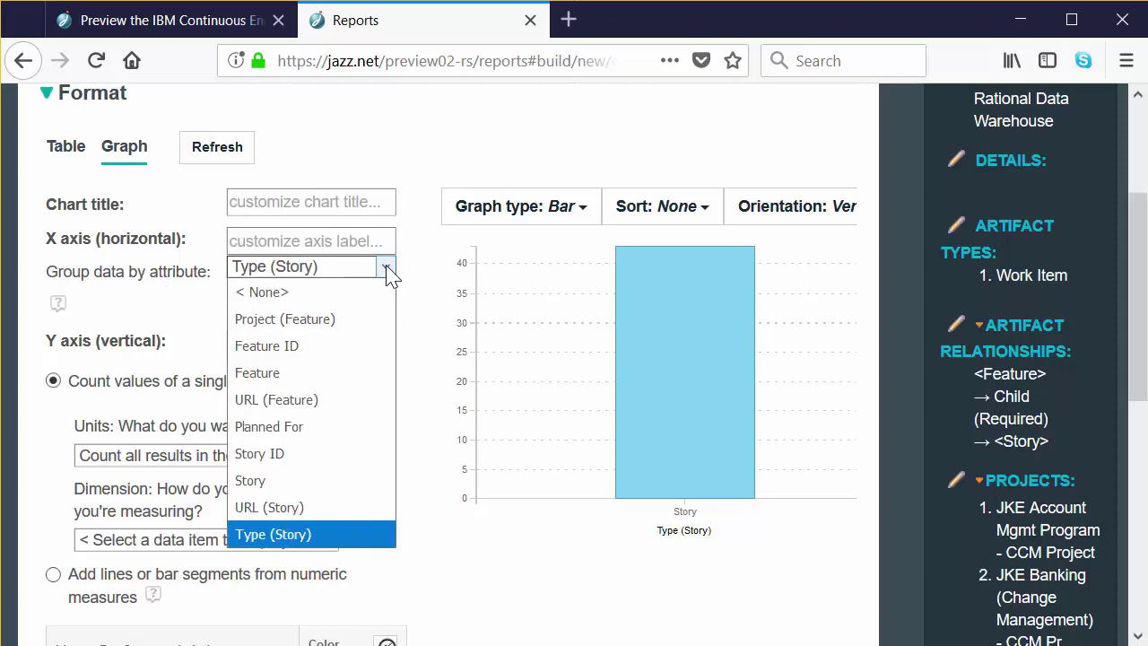
click(362, 429)
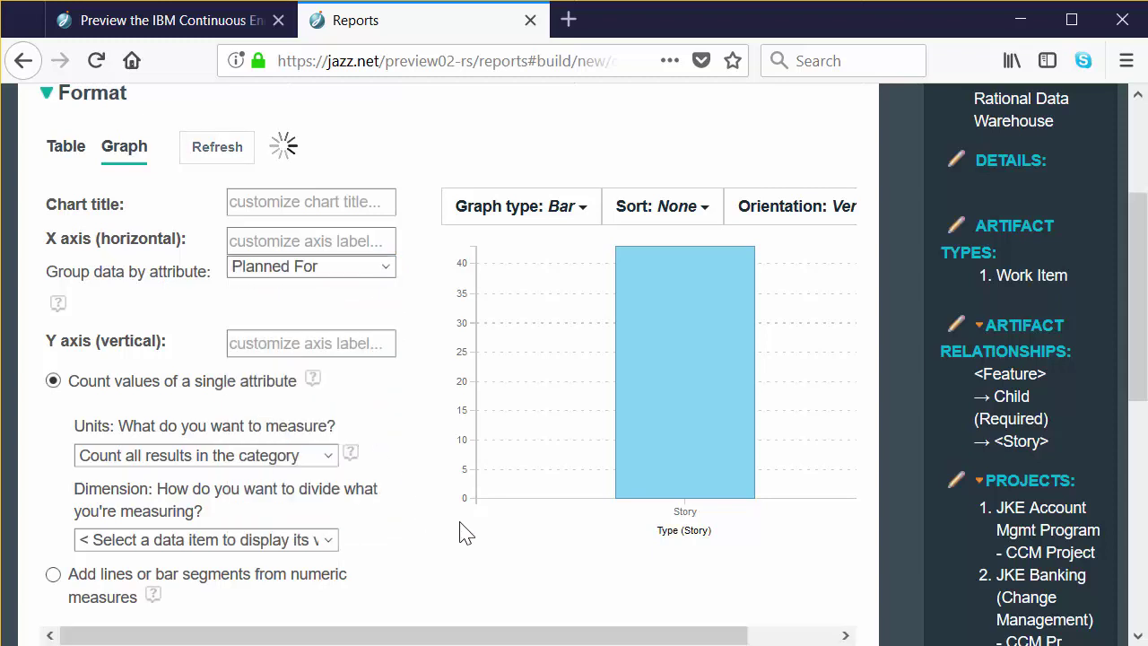
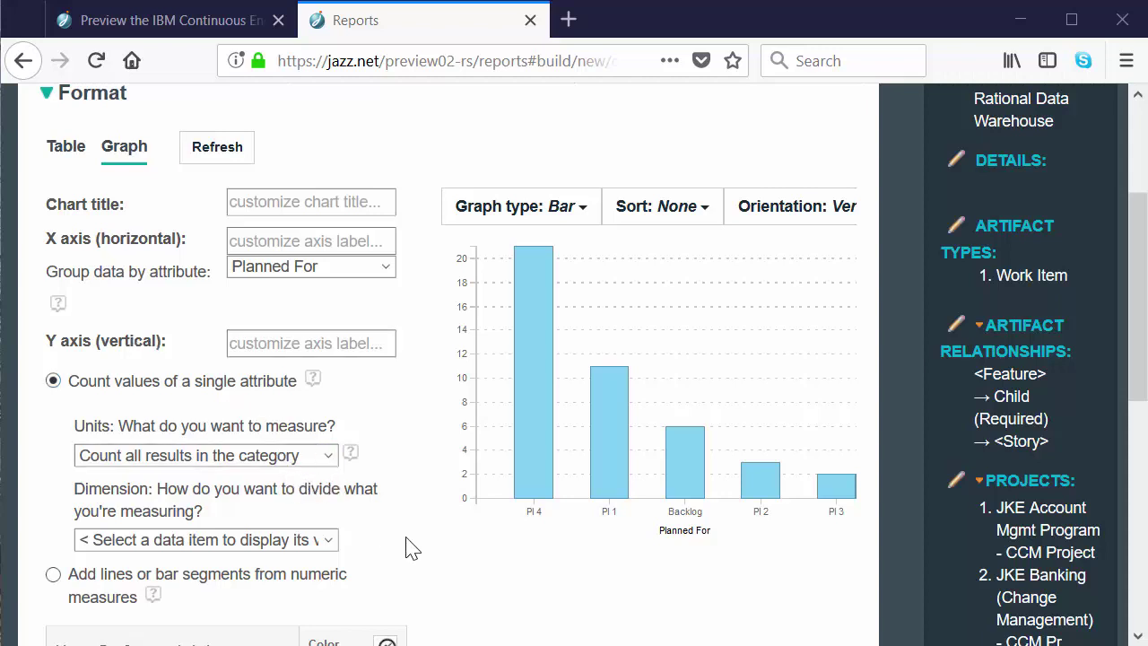
- Try dividing the graph's bars by the Feature dimension, inspect the PI 4 segments, and clear the dimension selection
scroll(410, 546, down, 3)
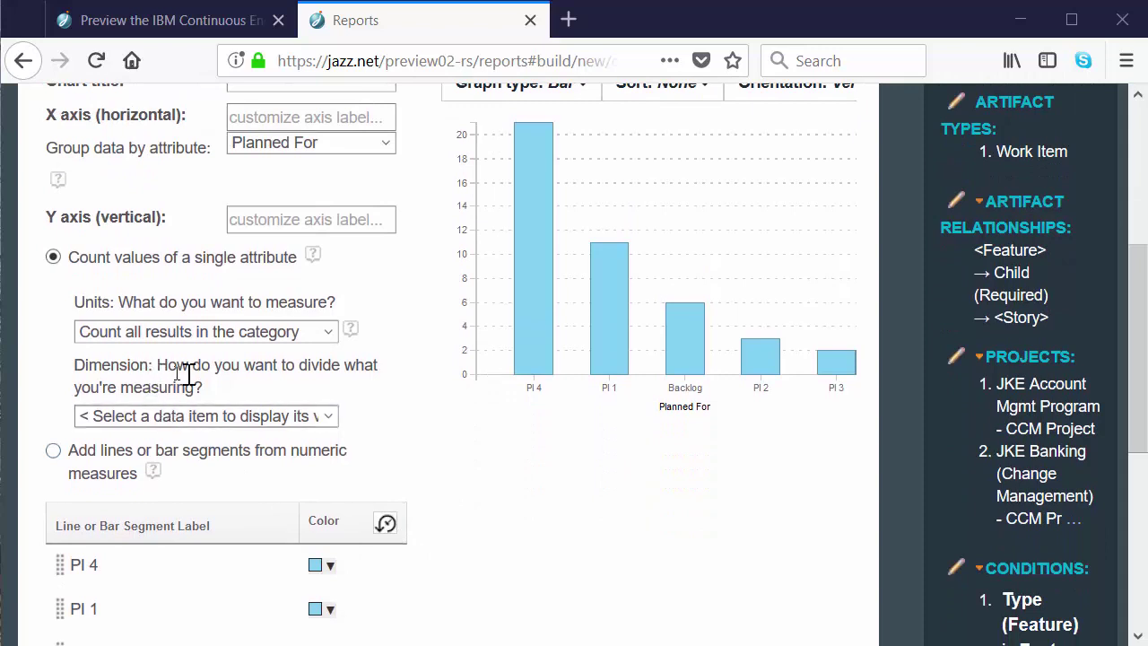
click(329, 417)
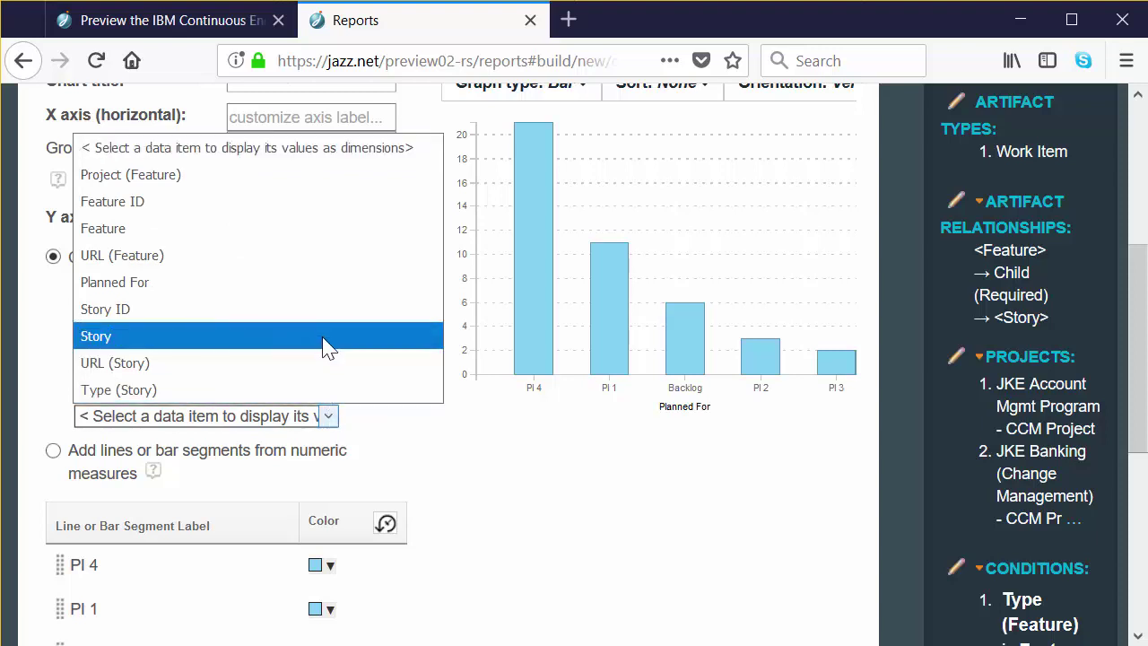
click(316, 241)
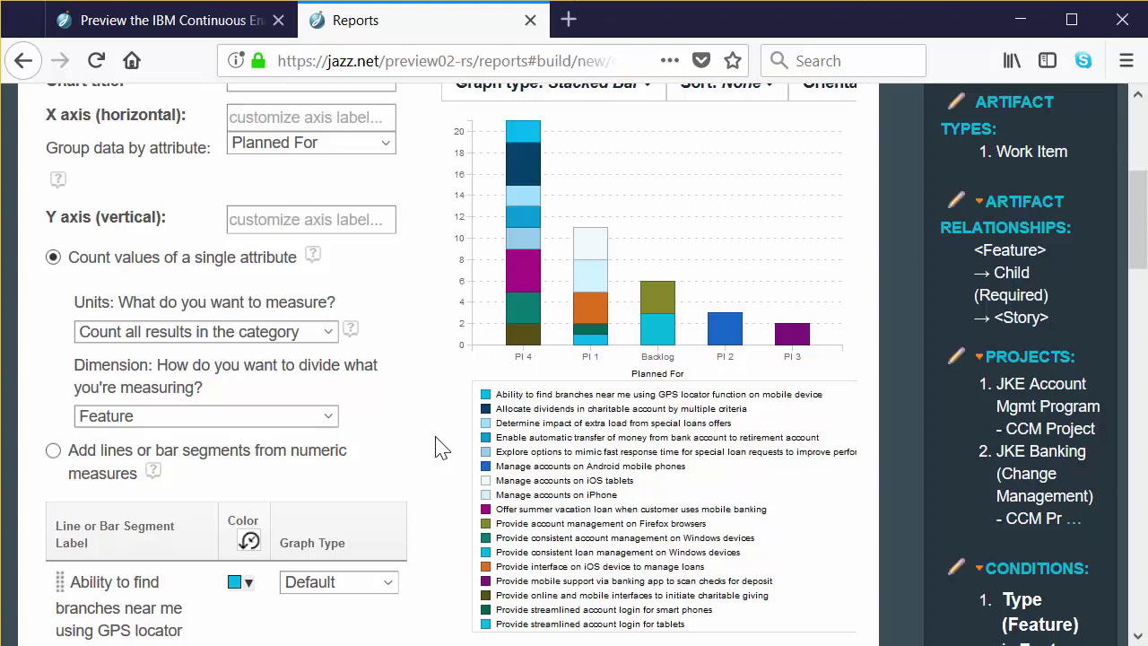
mouse_move(536, 283)
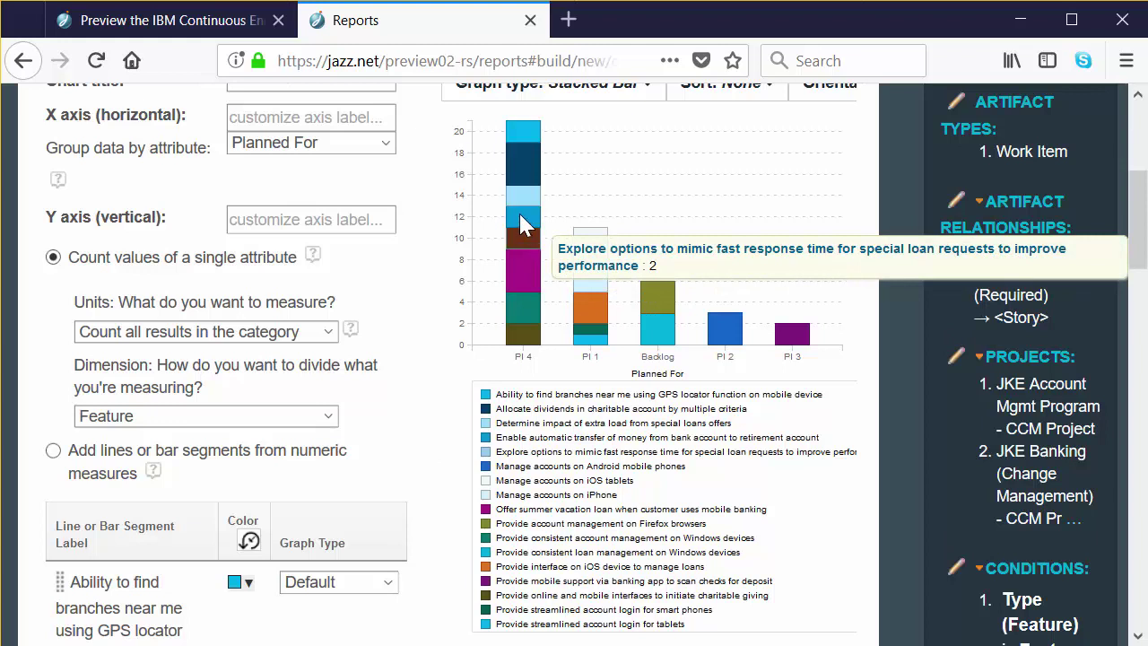
mouse_move(520, 215)
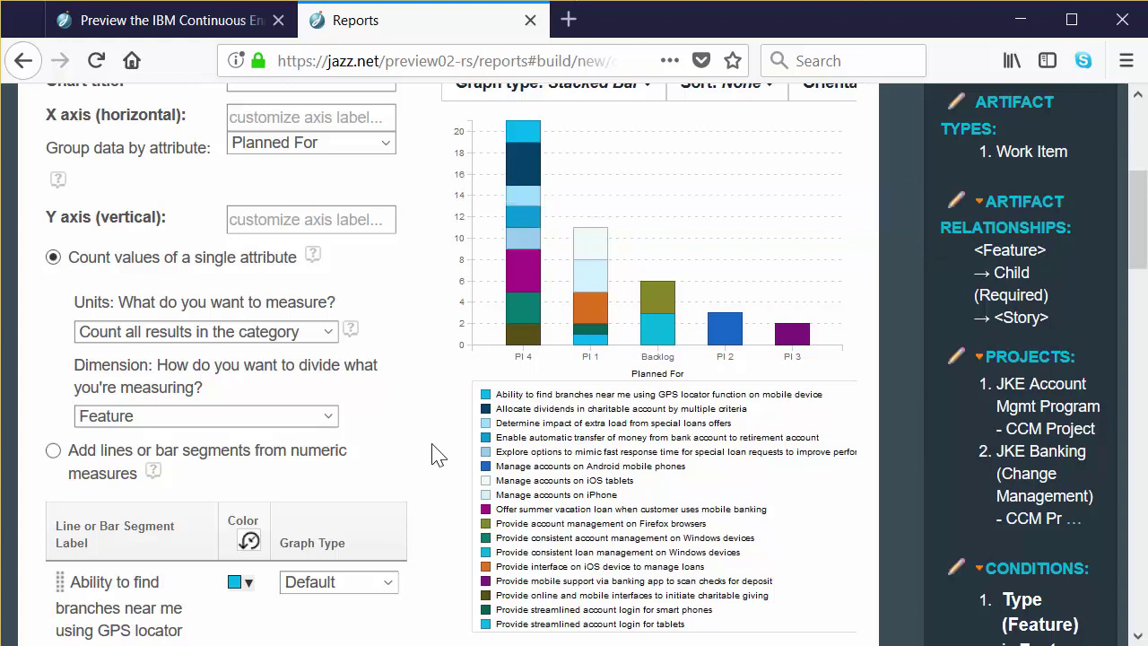
click(329, 417)
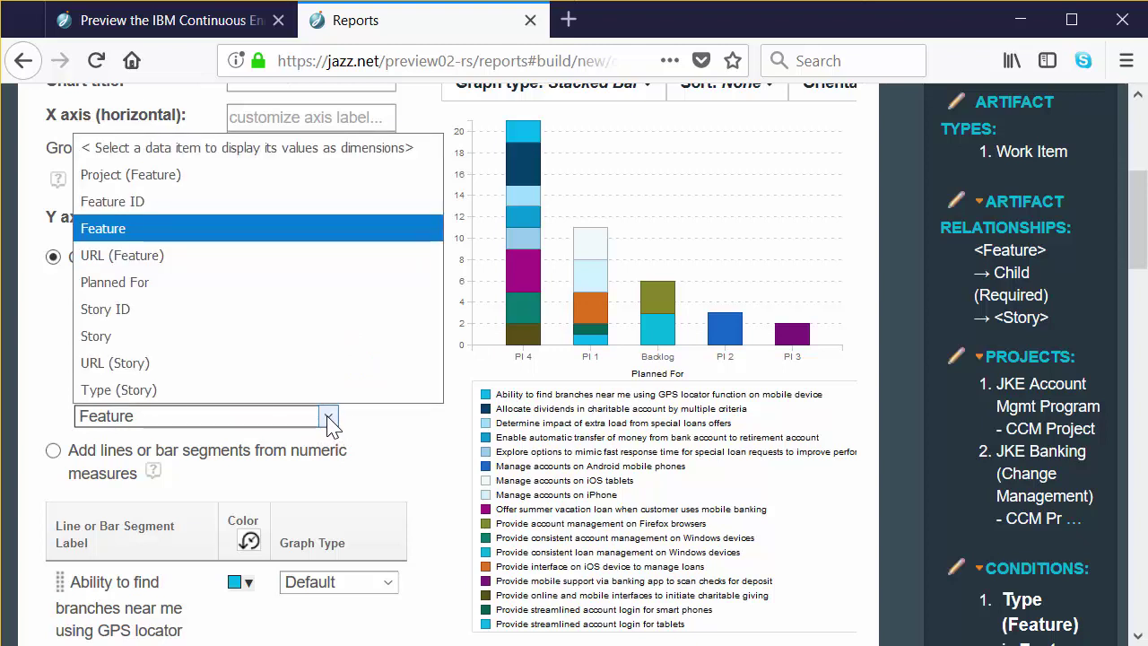
click(379, 157)
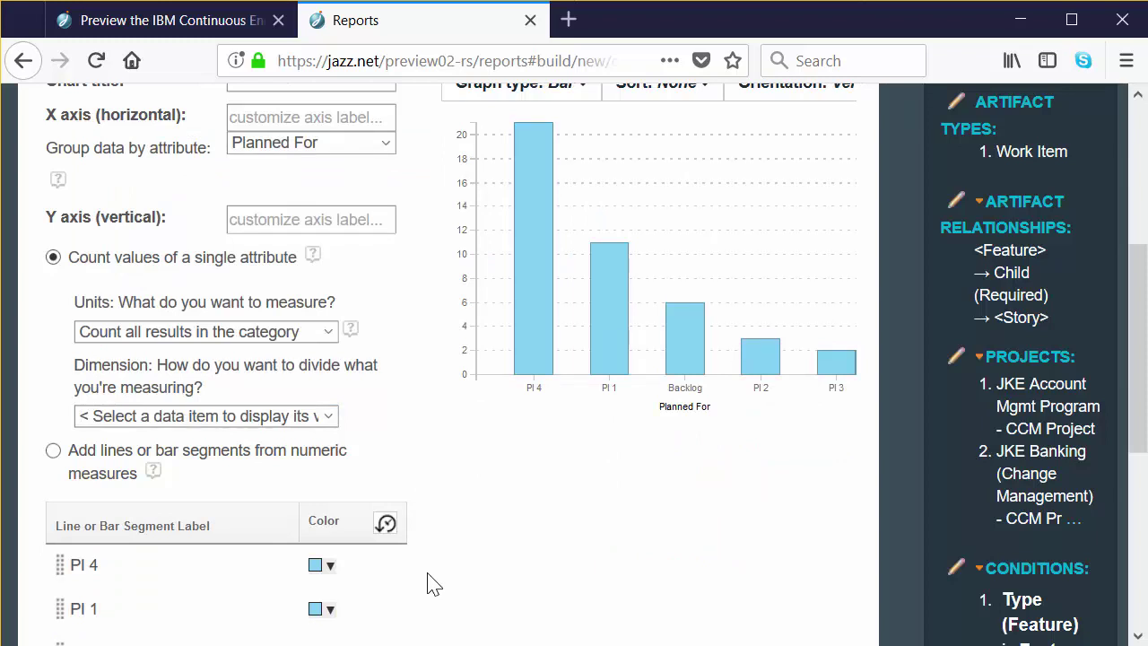
- Show both values and totals on the Planned For bar graph and check them in the graph preview
scroll(547, 575, up, 5)
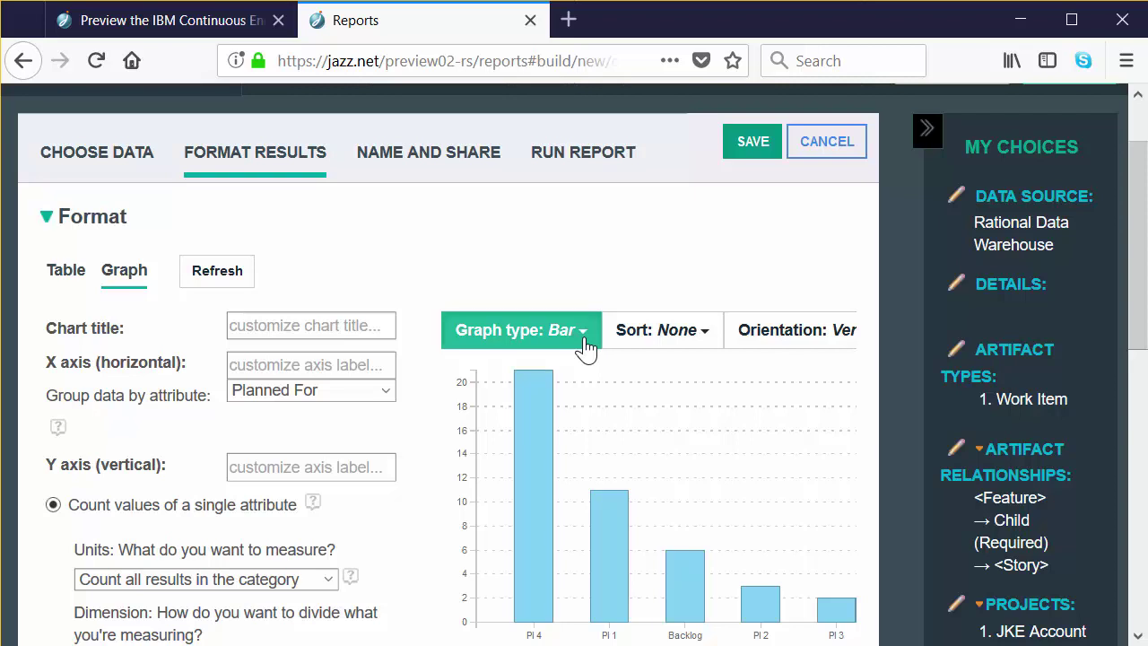
click(583, 345)
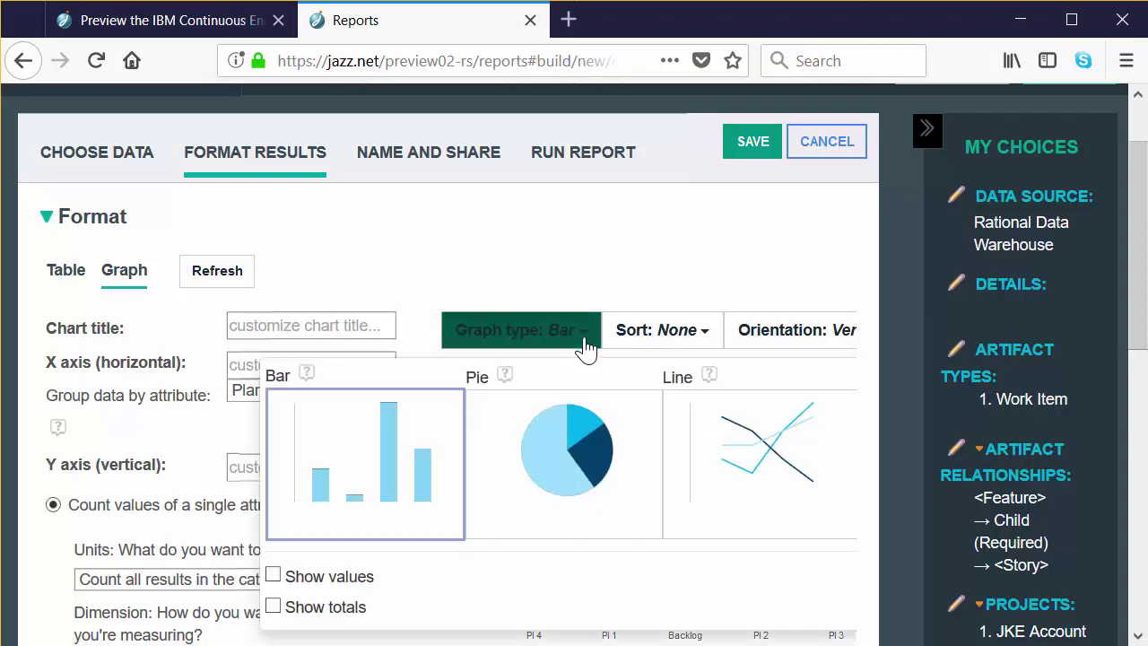
click(273, 576)
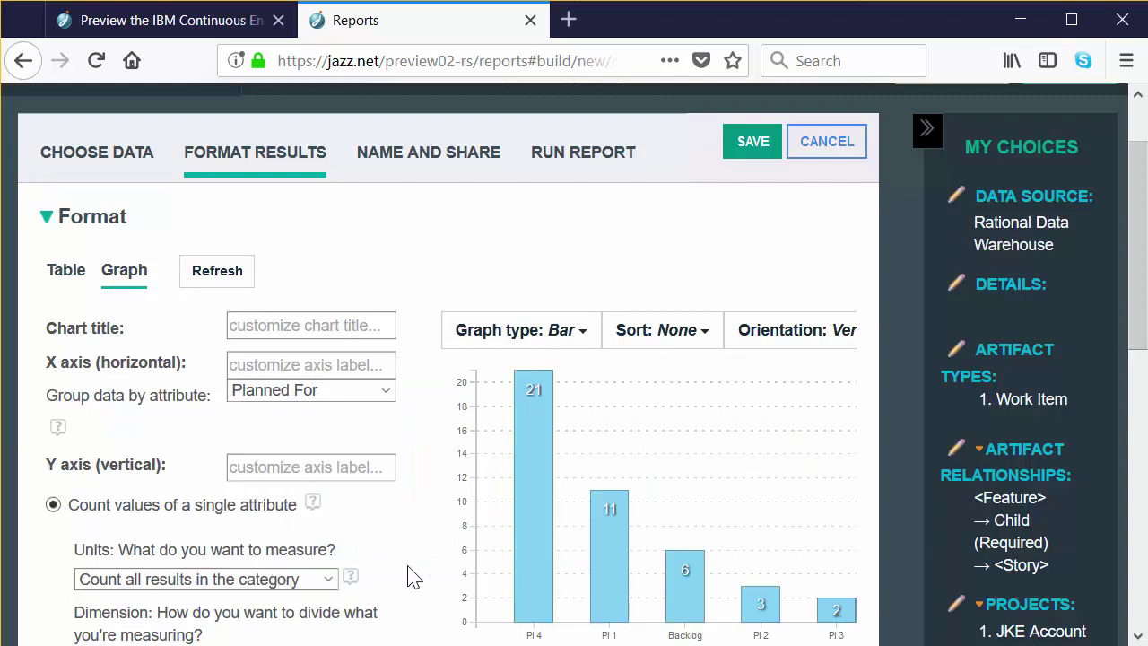
scroll(408, 577, down, 3)
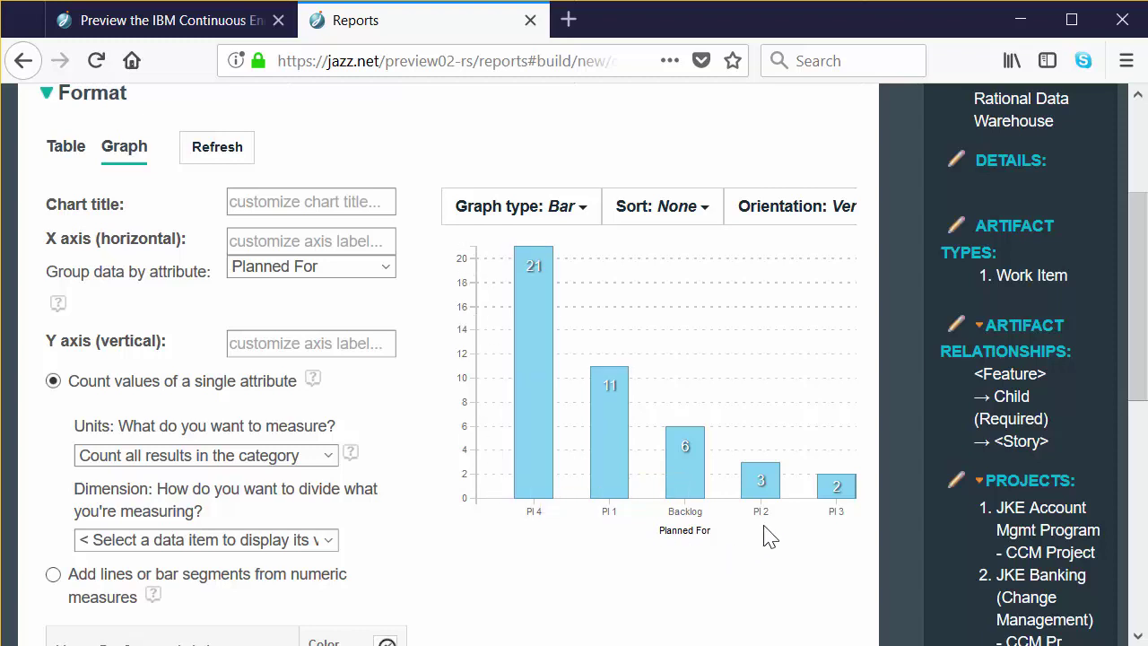
mouse_move(857, 508)
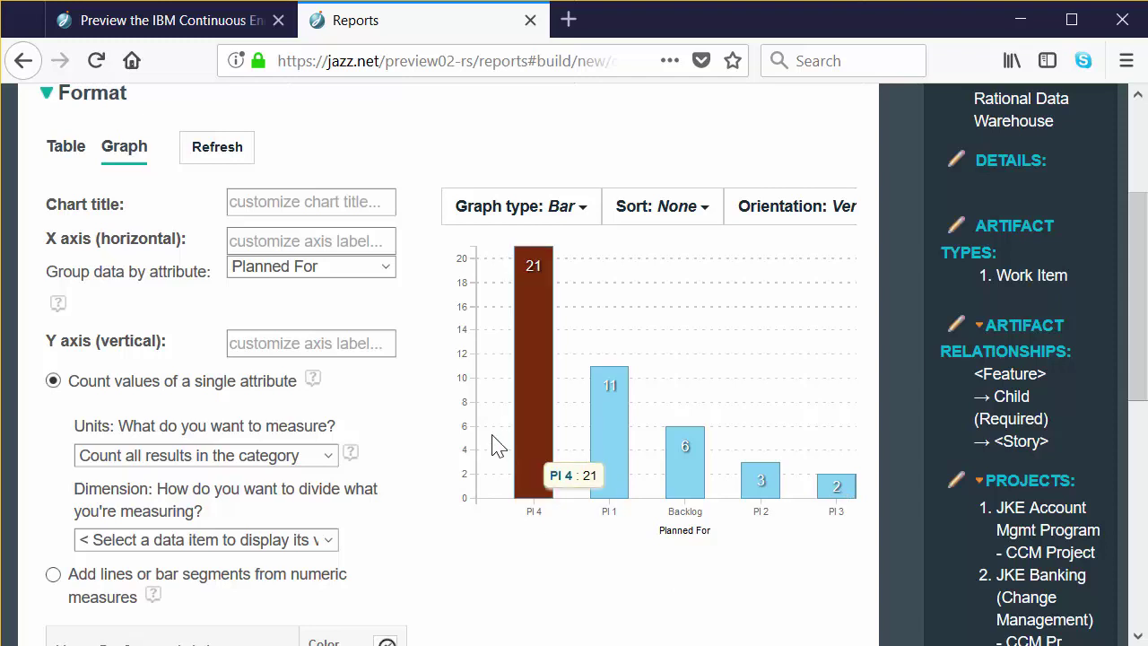
click(578, 218)
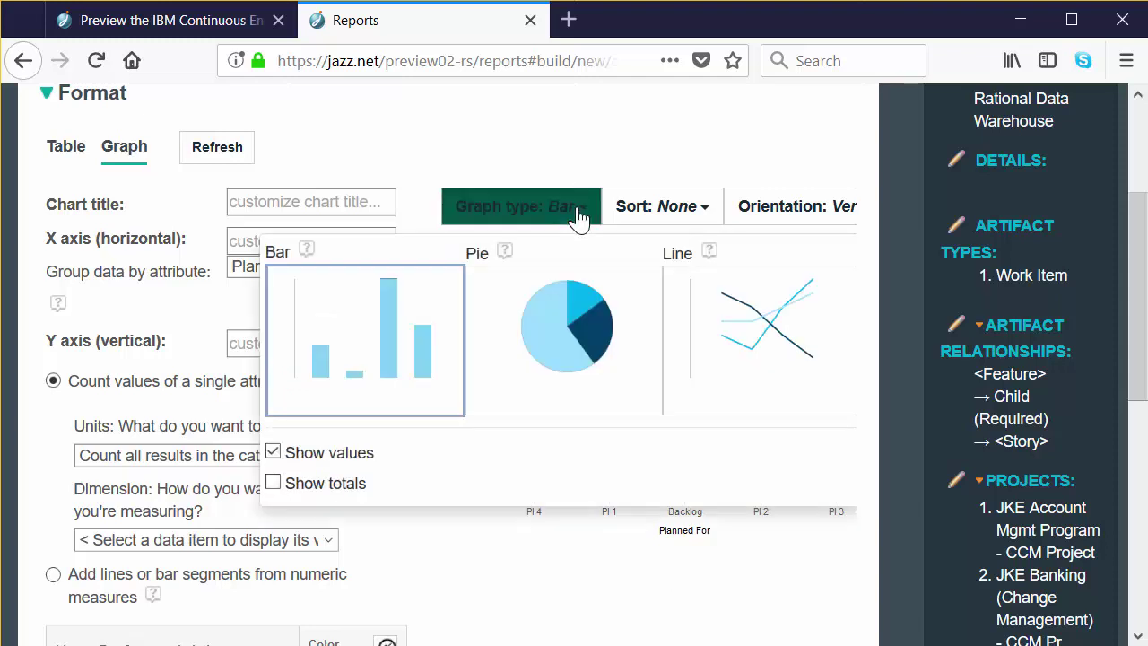
click(274, 484)
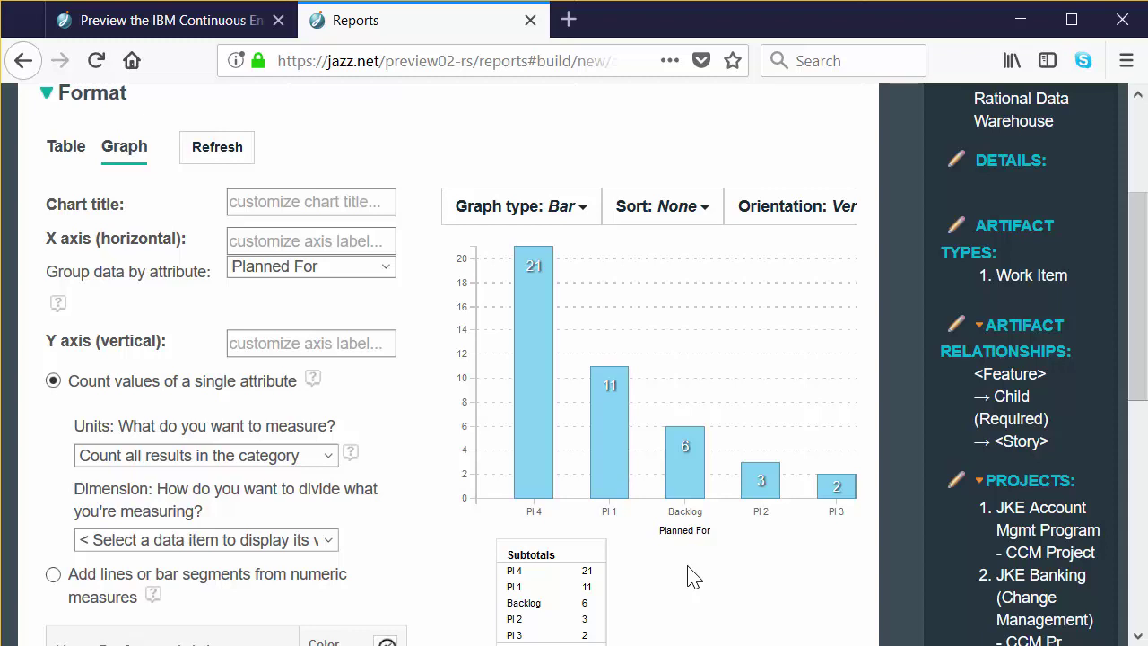
scroll(693, 577, down, 3)
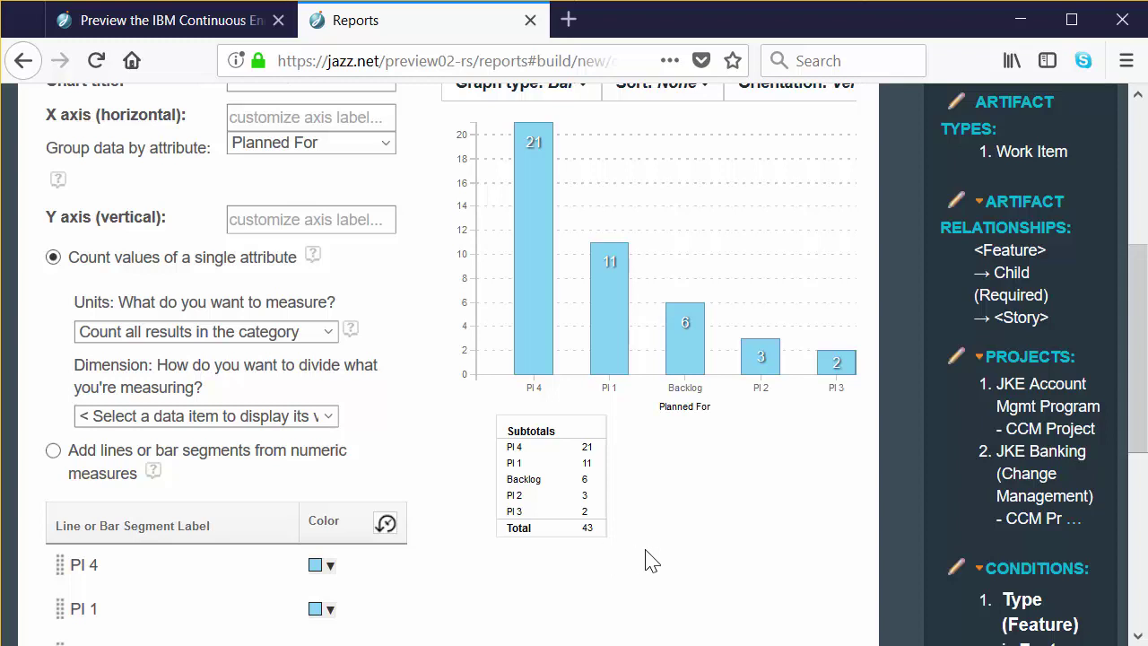
scroll(688, 569, up, 3)
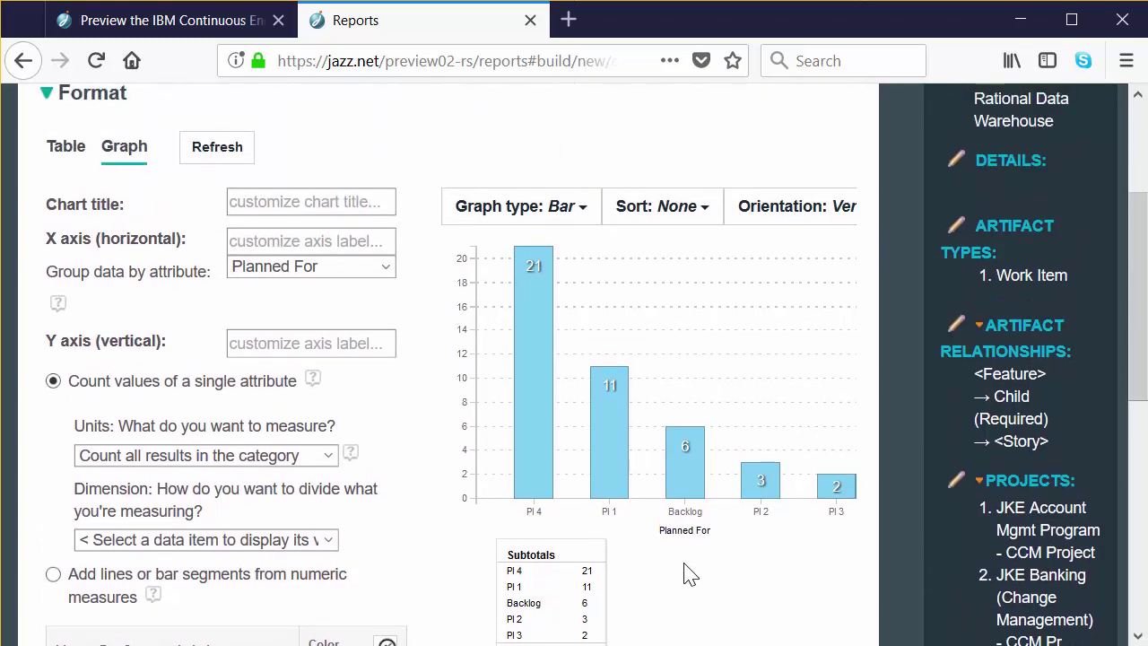
- Change the color of the PI 4 bar to orange
scroll(688, 574, down, 6)
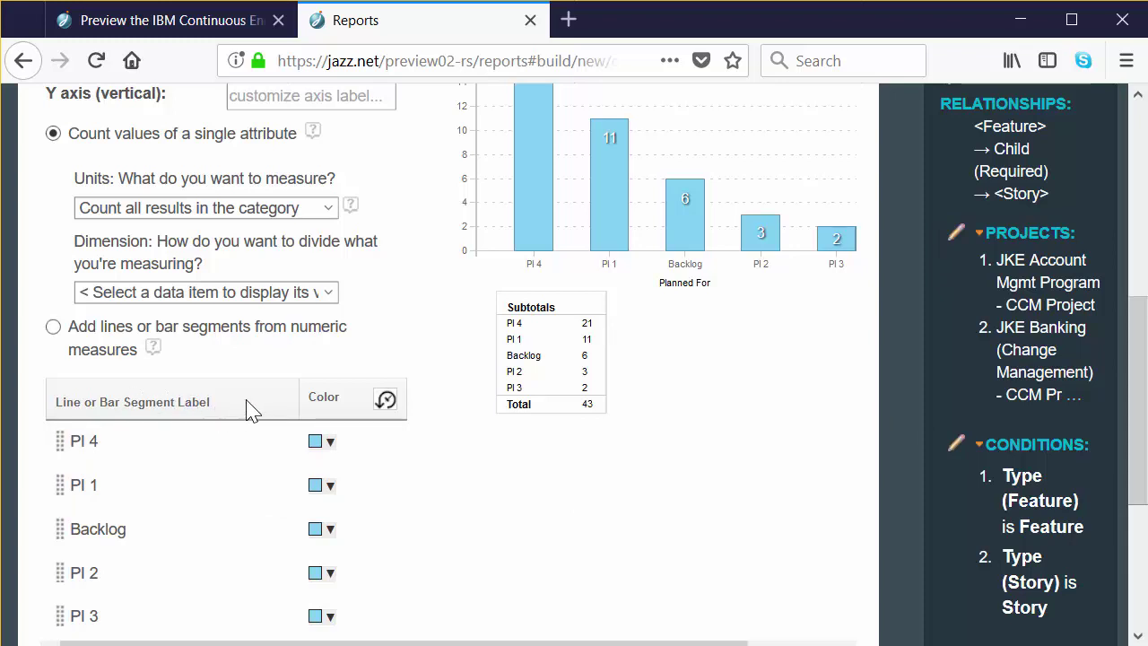
click(330, 442)
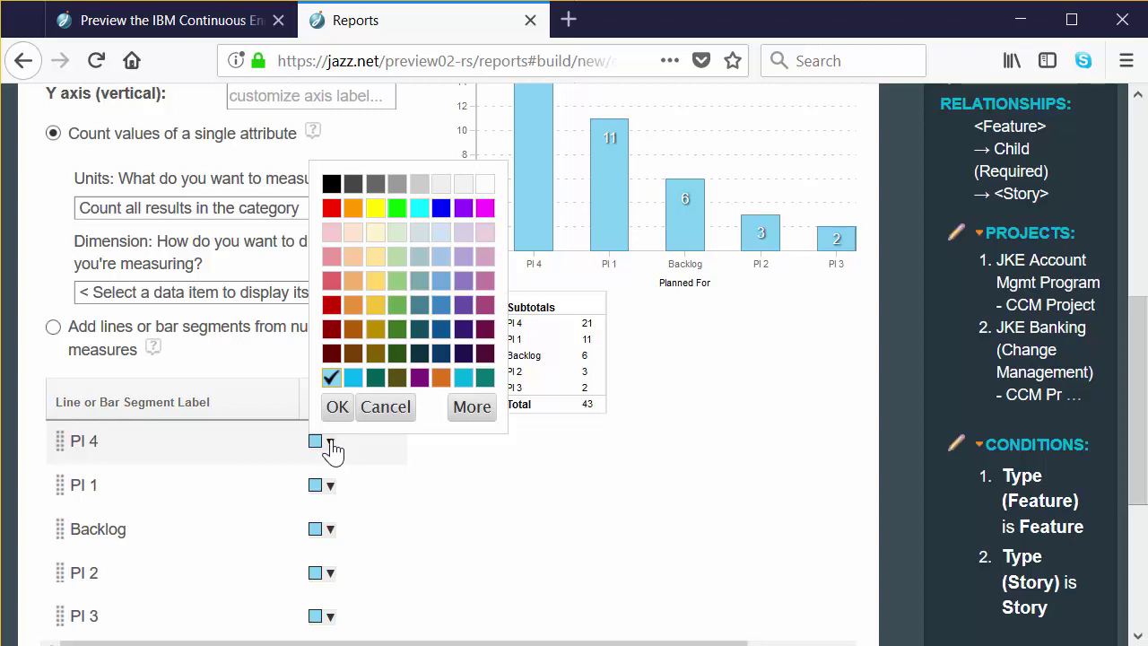
click(353, 308)
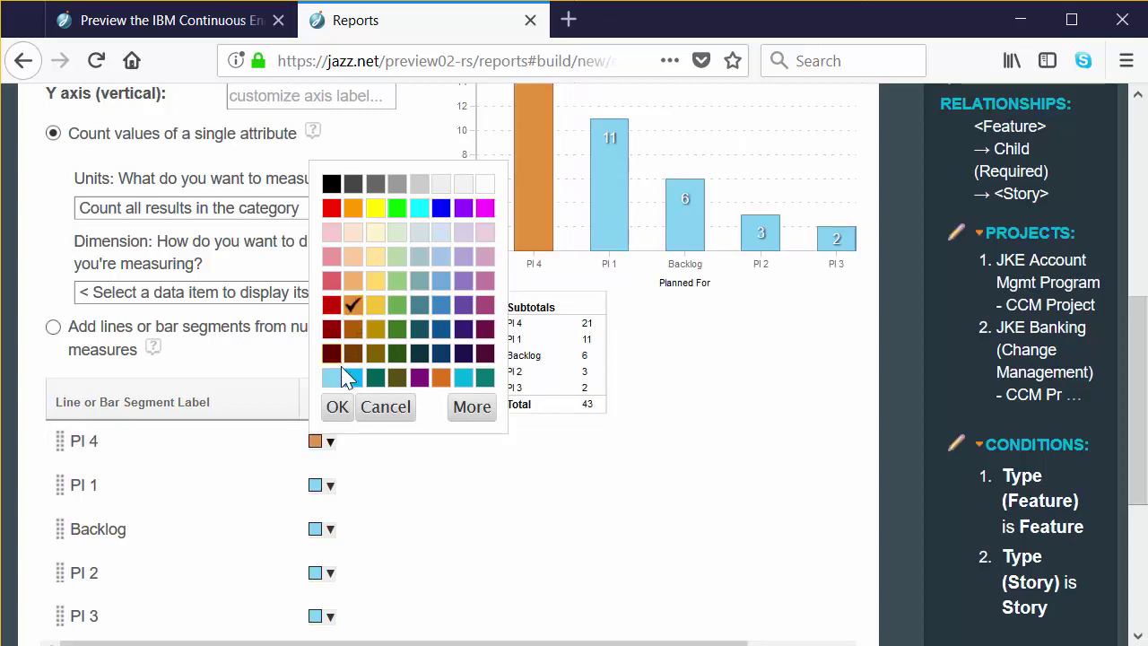
click(337, 406)
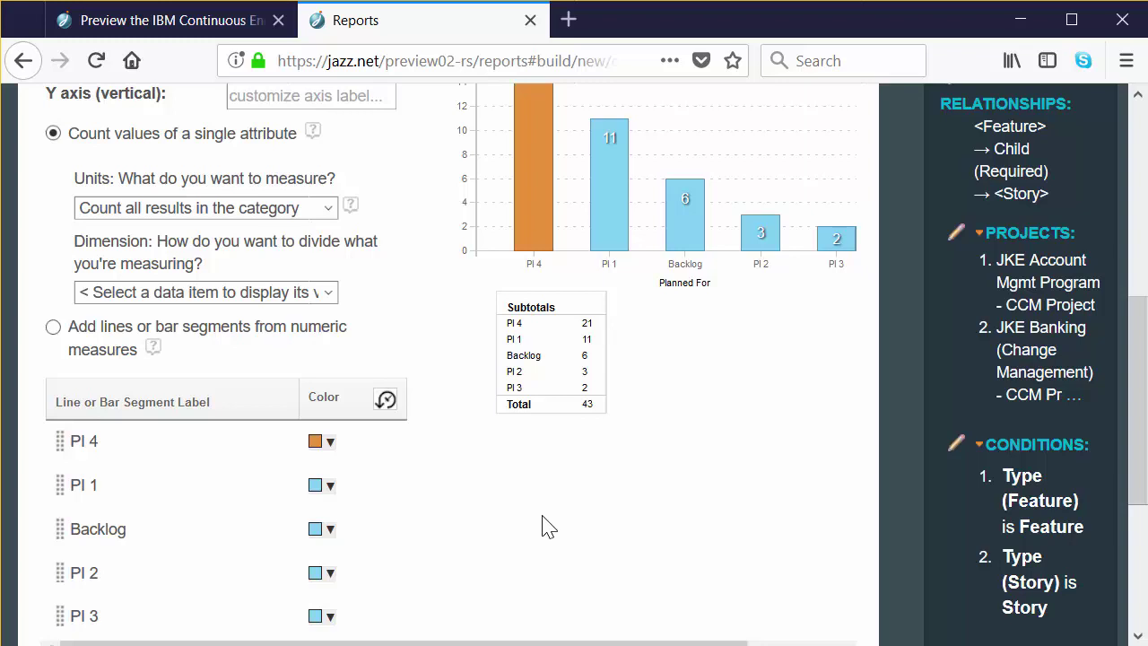
- Run the report, view its results as a graph, and look over the whole chart
scroll(549, 528, up, 5)
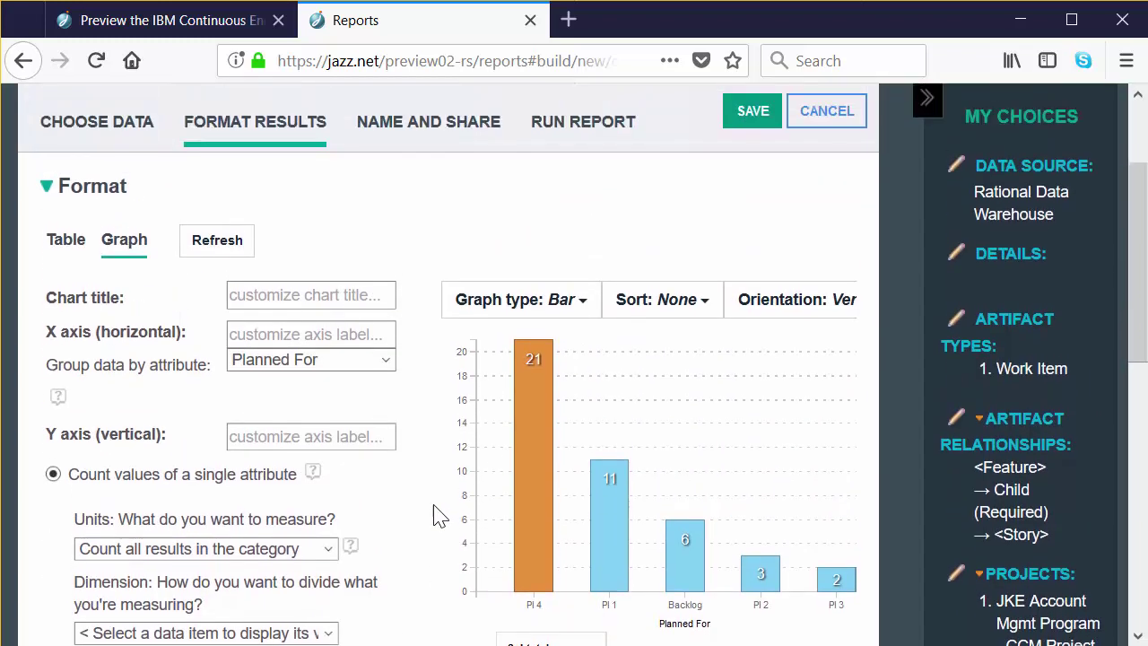
scroll(440, 515, up, 2)
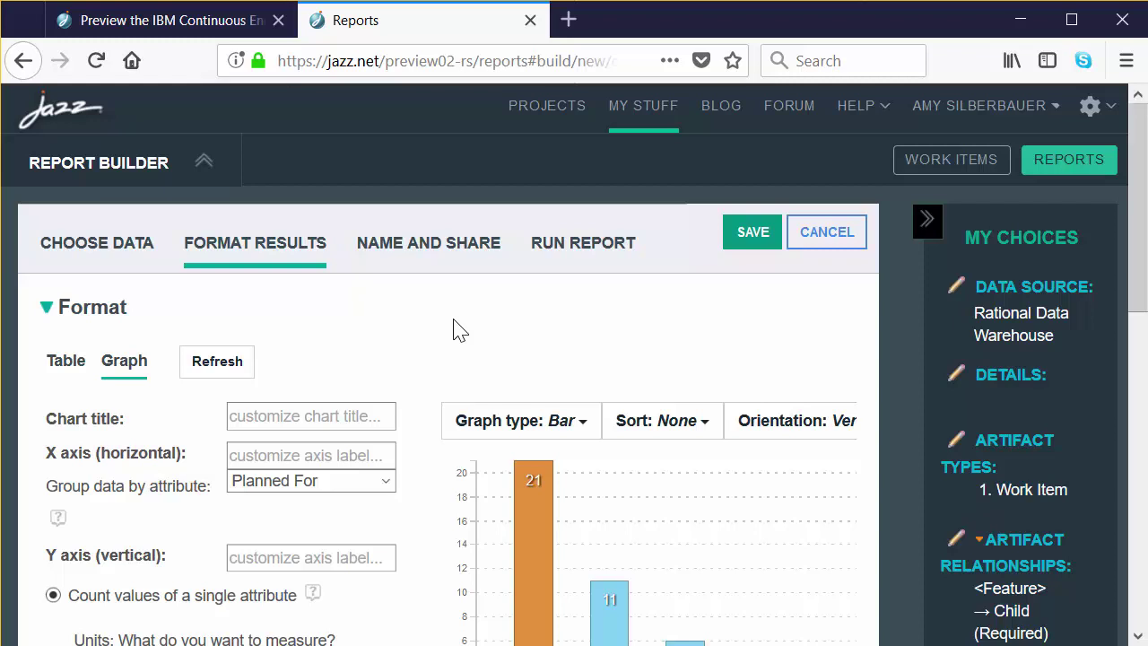
click(592, 254)
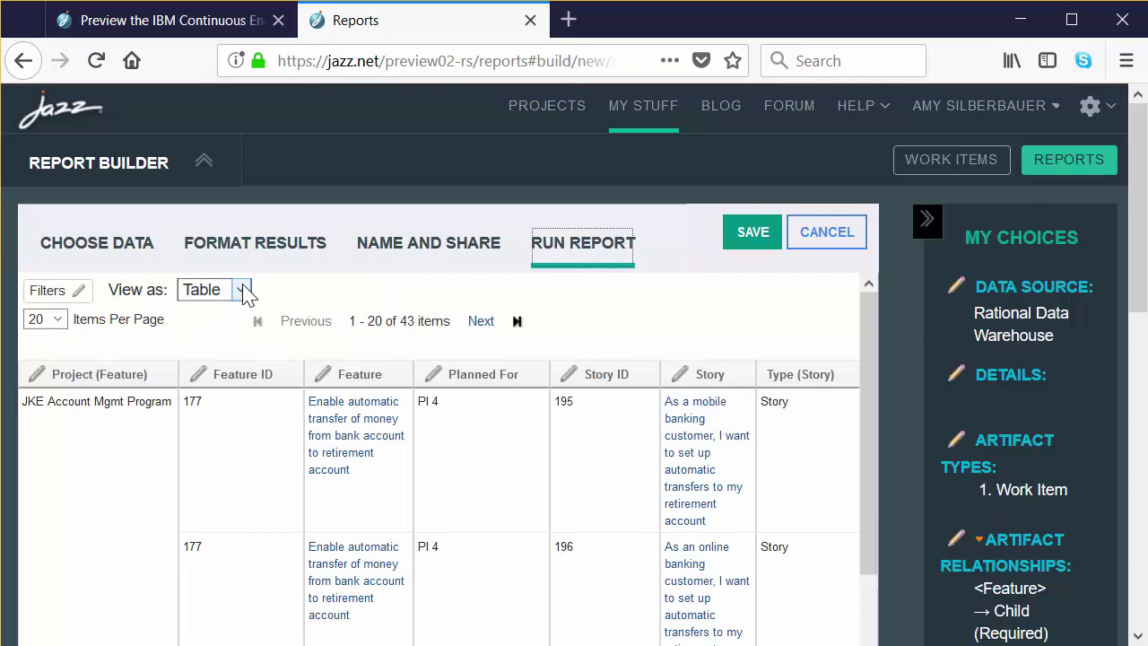
click(242, 290)
click(215, 342)
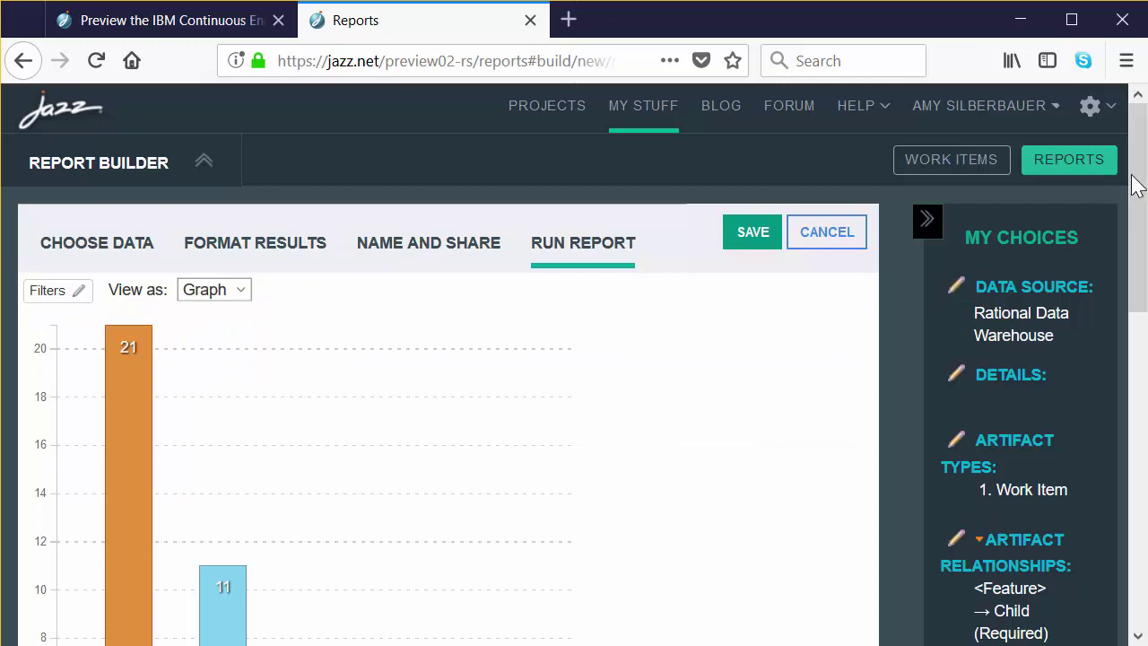
drag(1132, 190, 1143, 309)
scroll(263, 334, up, 4)
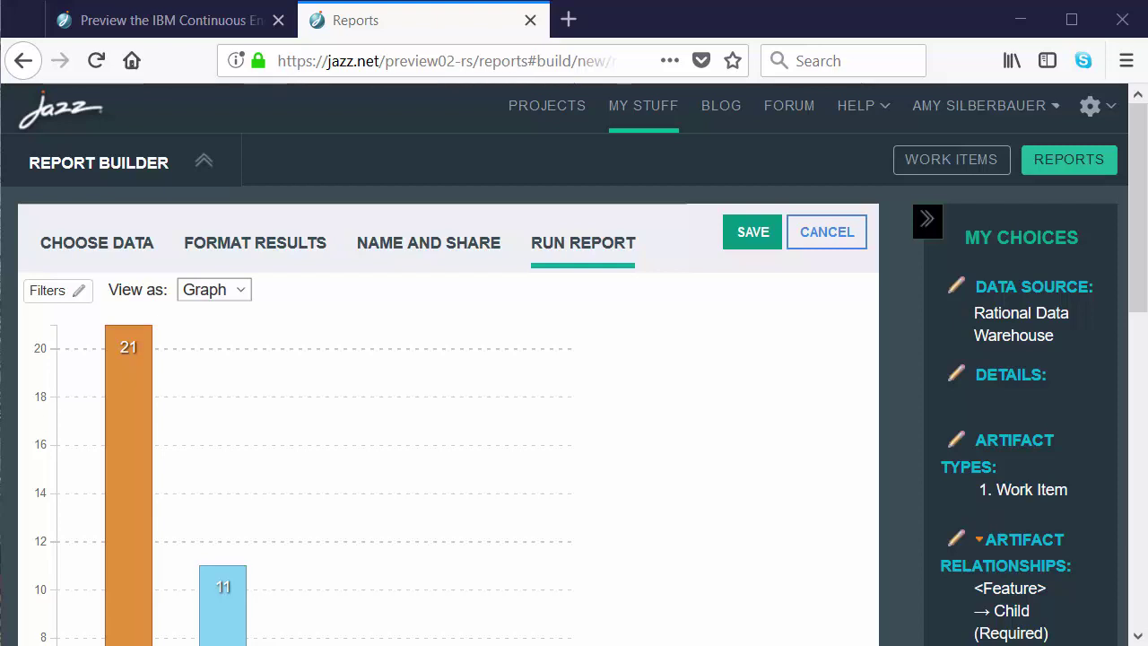
- Leave the report without saving and open the JKE Account Mgmt Program dashboard from the list of all other projects
click(547, 107)
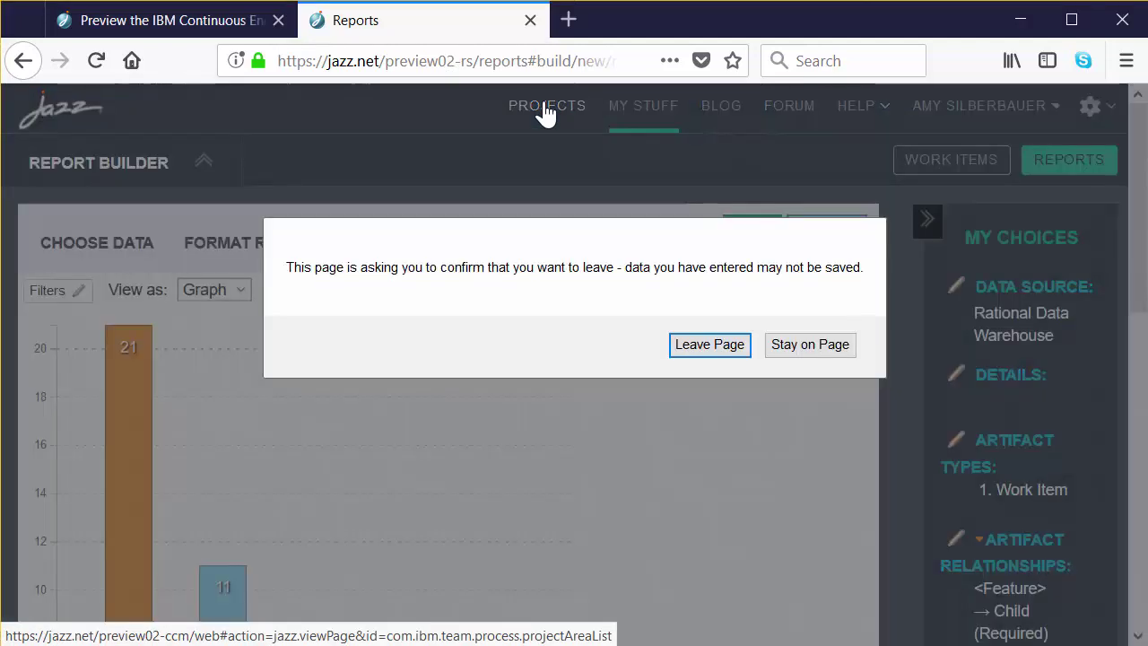
click(725, 353)
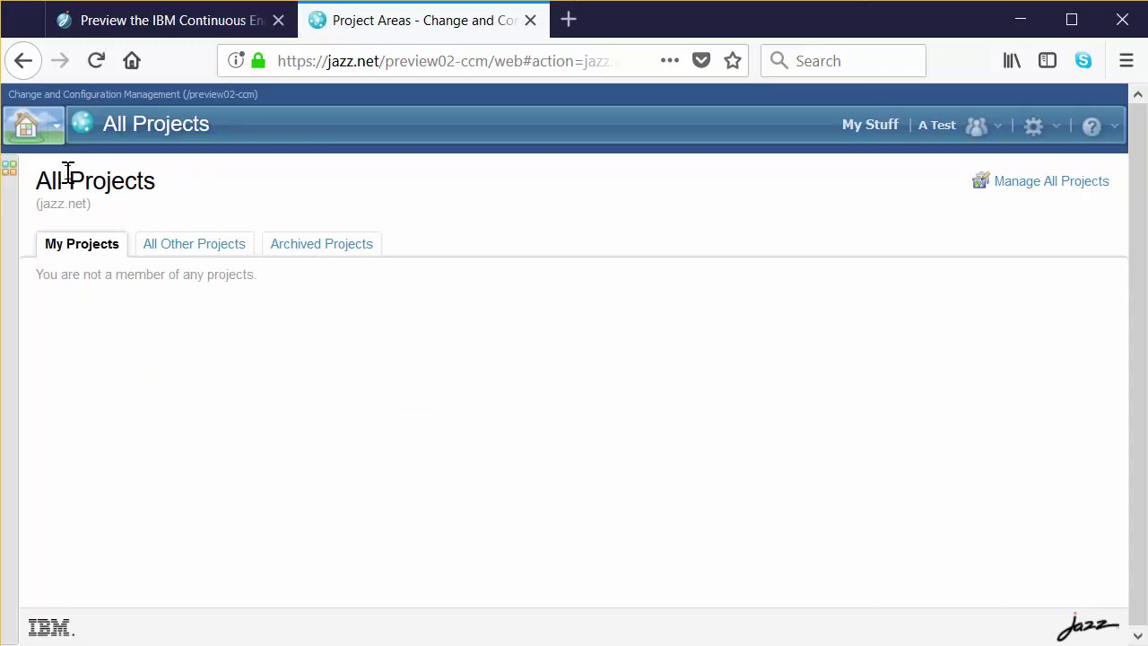
click(223, 254)
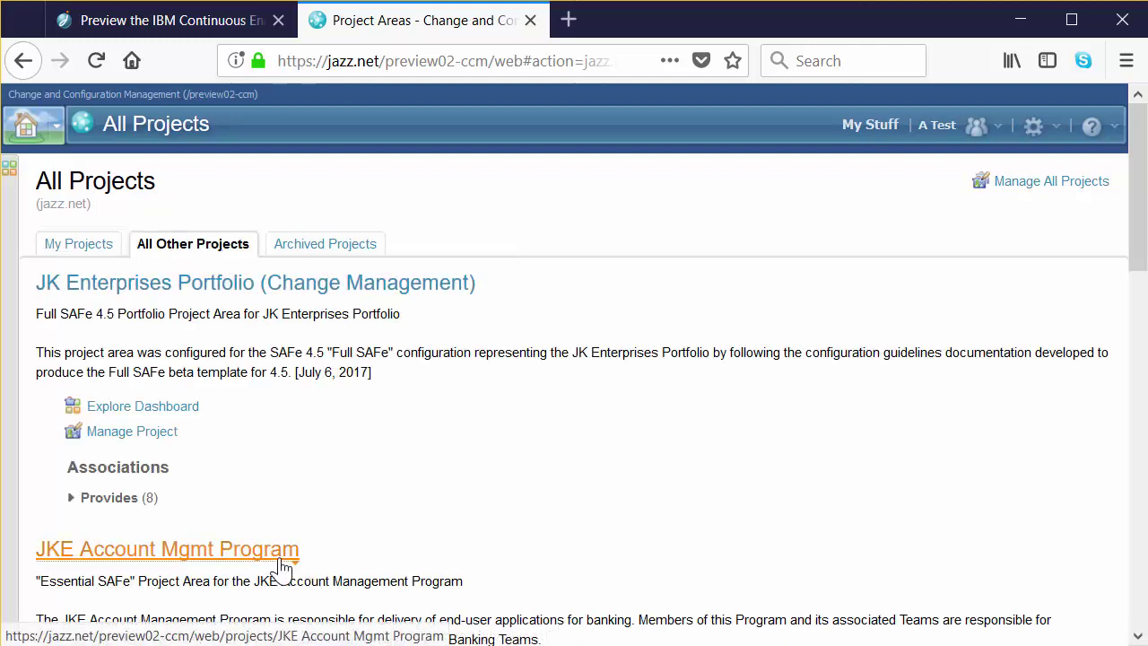
mouse_move(231, 561)
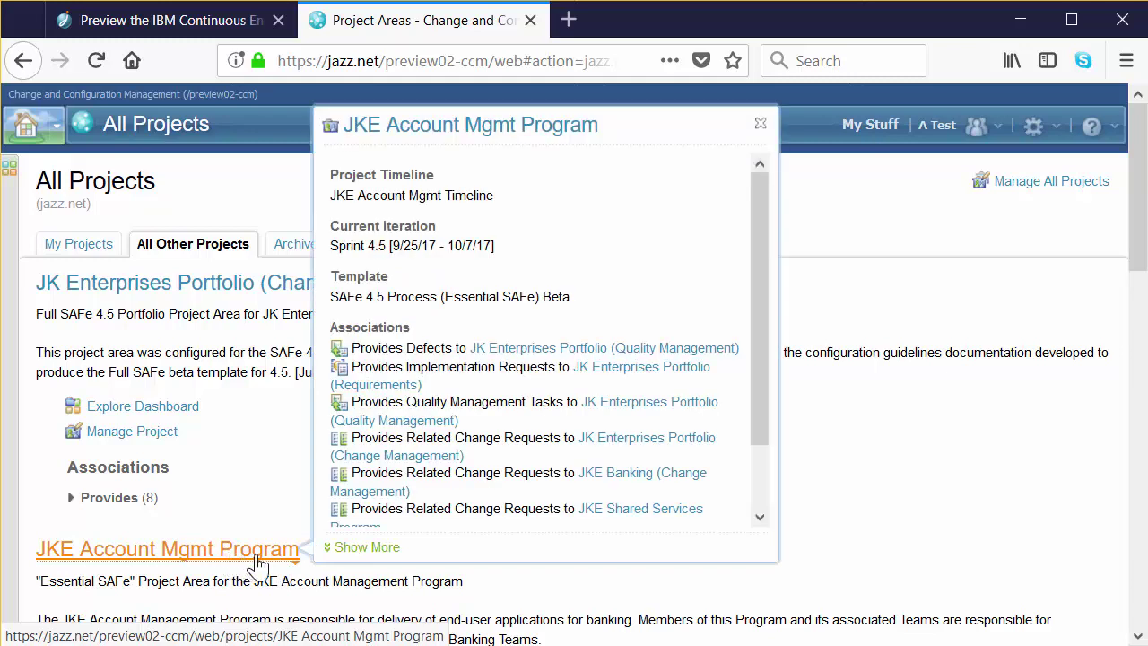
click(258, 562)
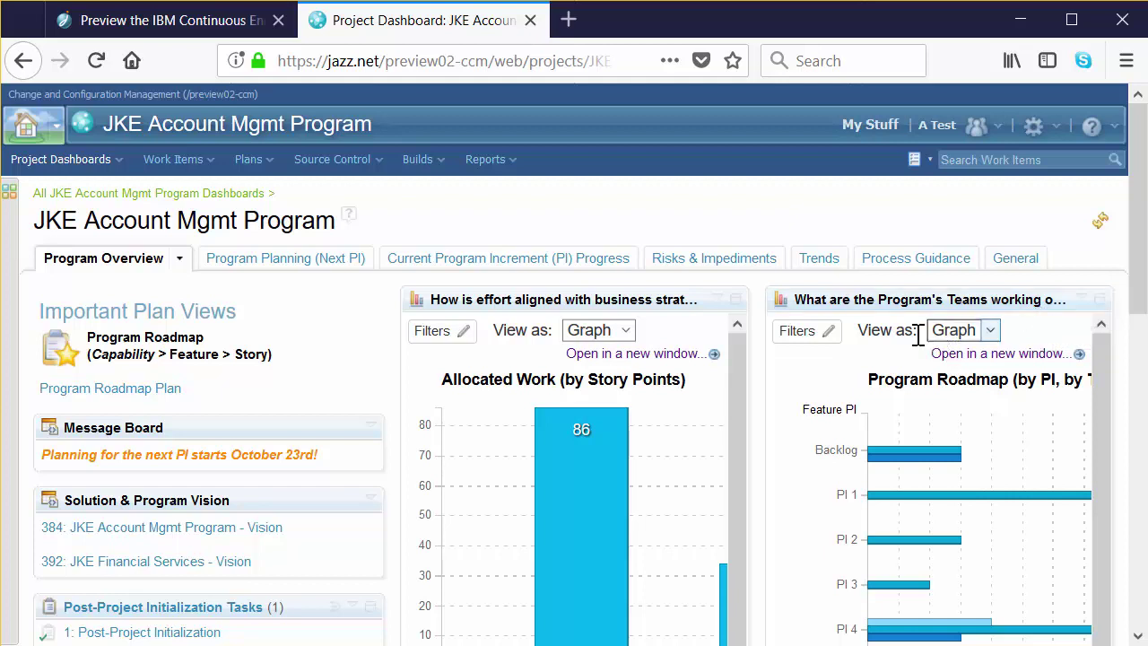
- Examine the filters of the "What are the Program's Teams working on?" dashboard report and close them without saving
click(829, 341)
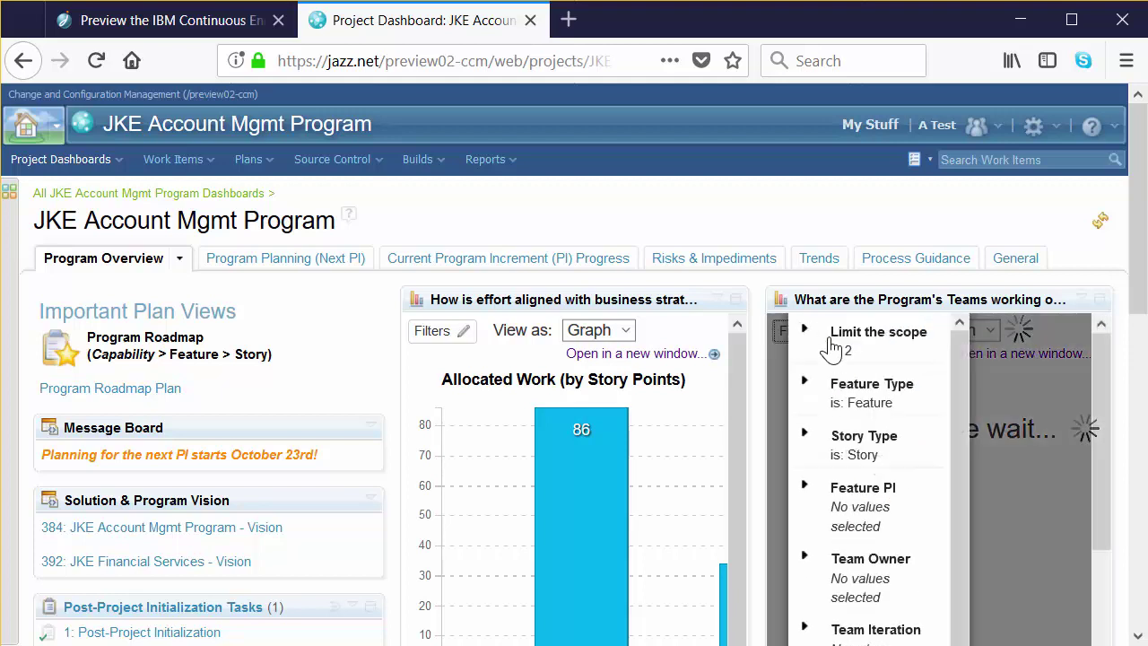
drag(1141, 307, 1136, 398)
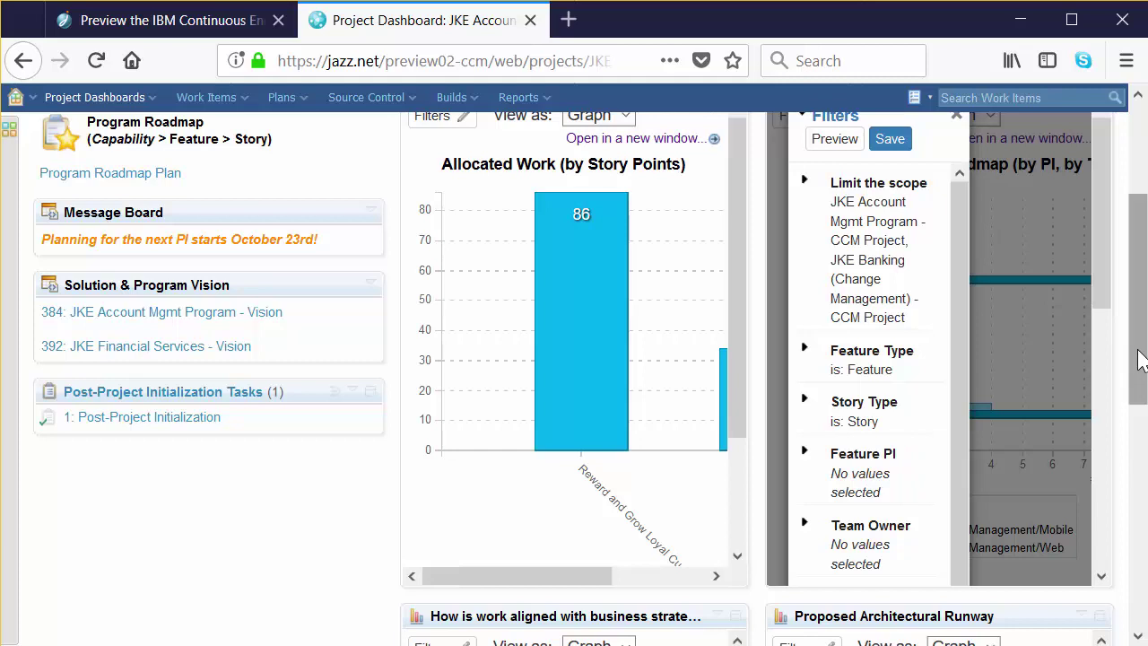
scroll(1139, 359, up, 3)
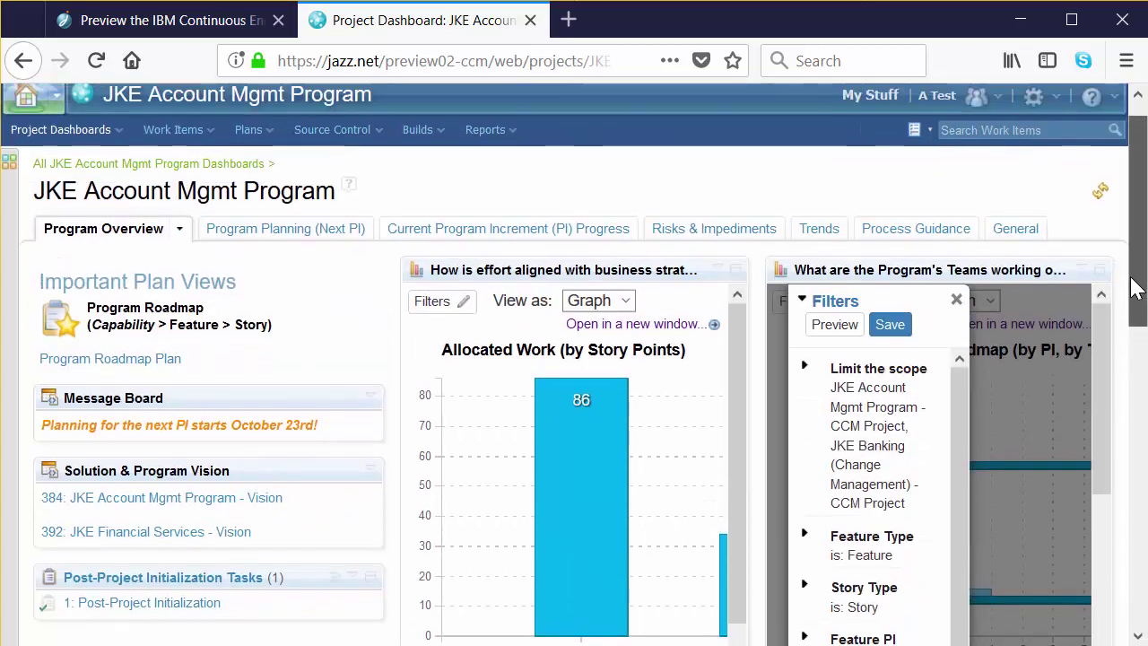
click(957, 301)
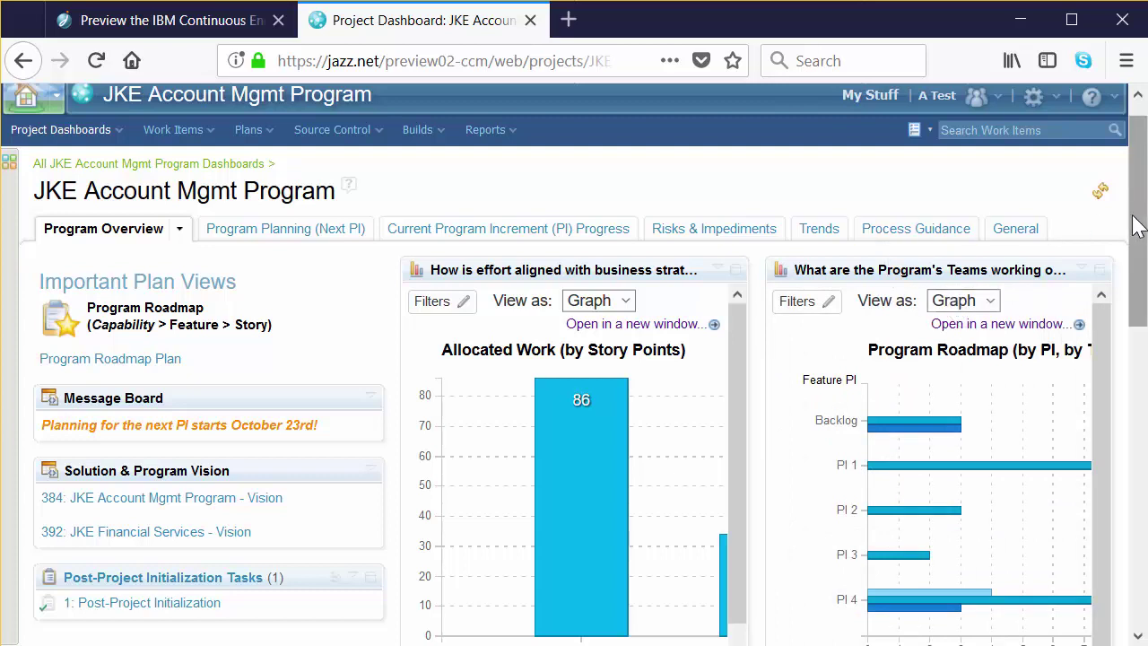
- Maximize the "What are the Program's Teams working on?" report and view its data as a table
click(1099, 271)
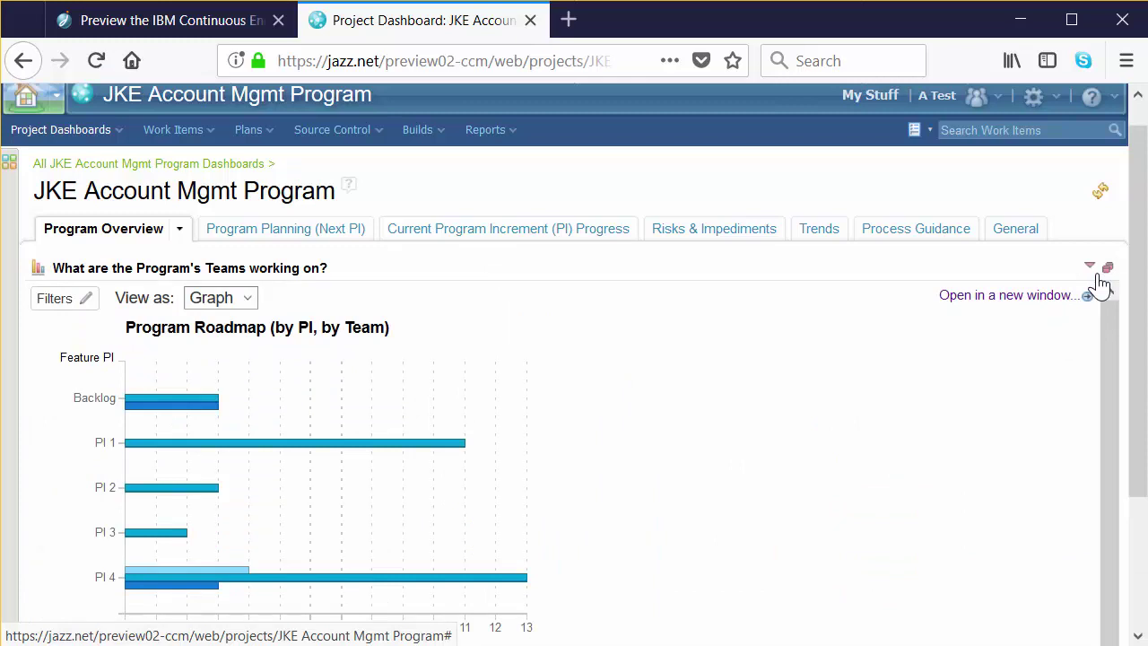
click(247, 300)
click(247, 350)
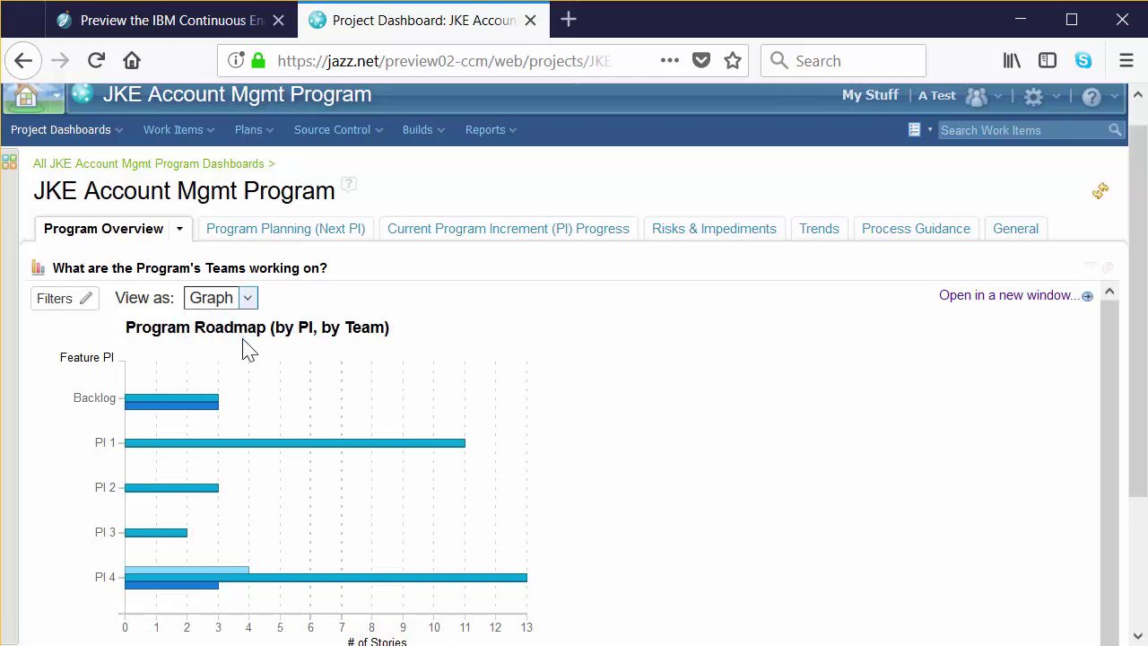
drag(1135, 379, 1071, 326)
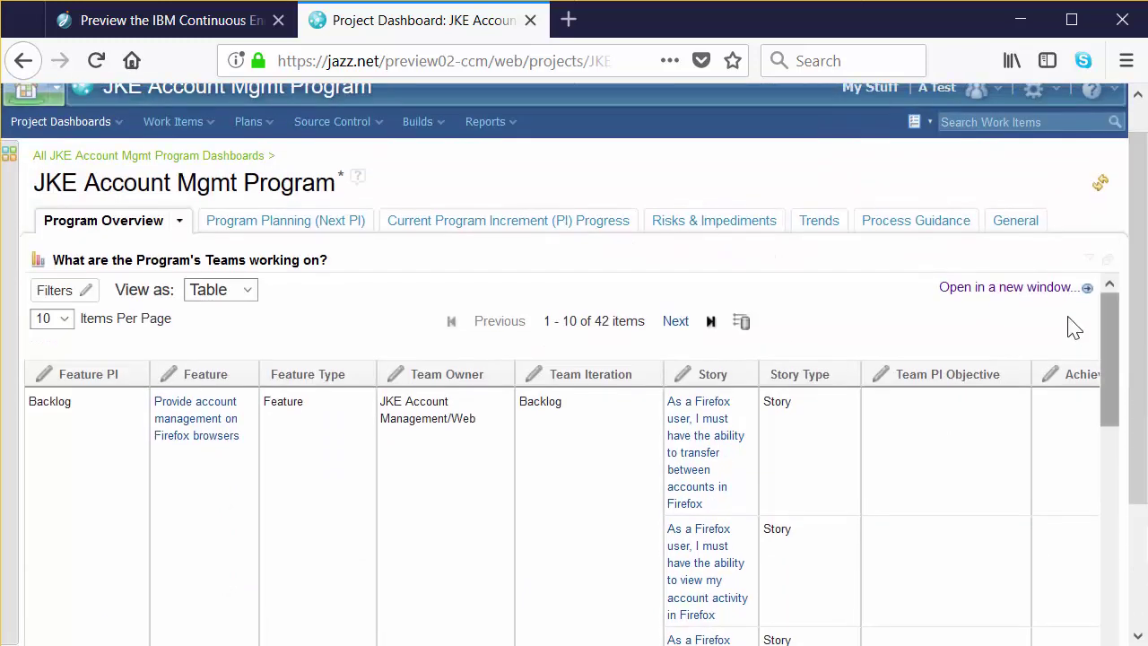
- Open the dashboard report in a new window, review its export options, and dismiss them without exporting
click(1014, 287)
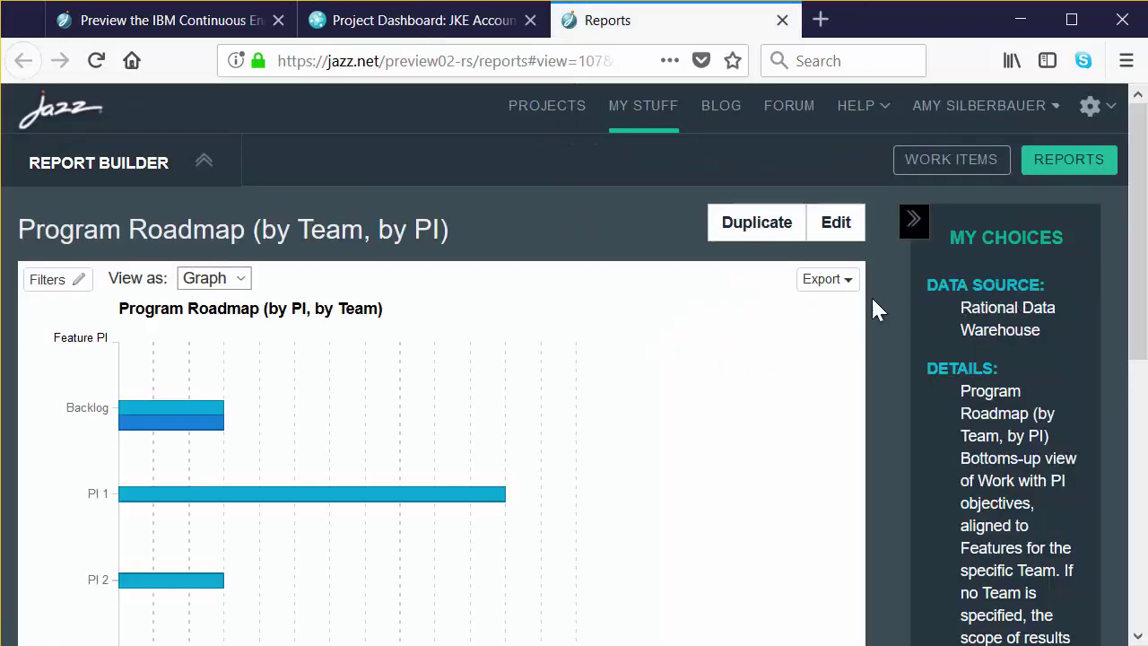
click(852, 286)
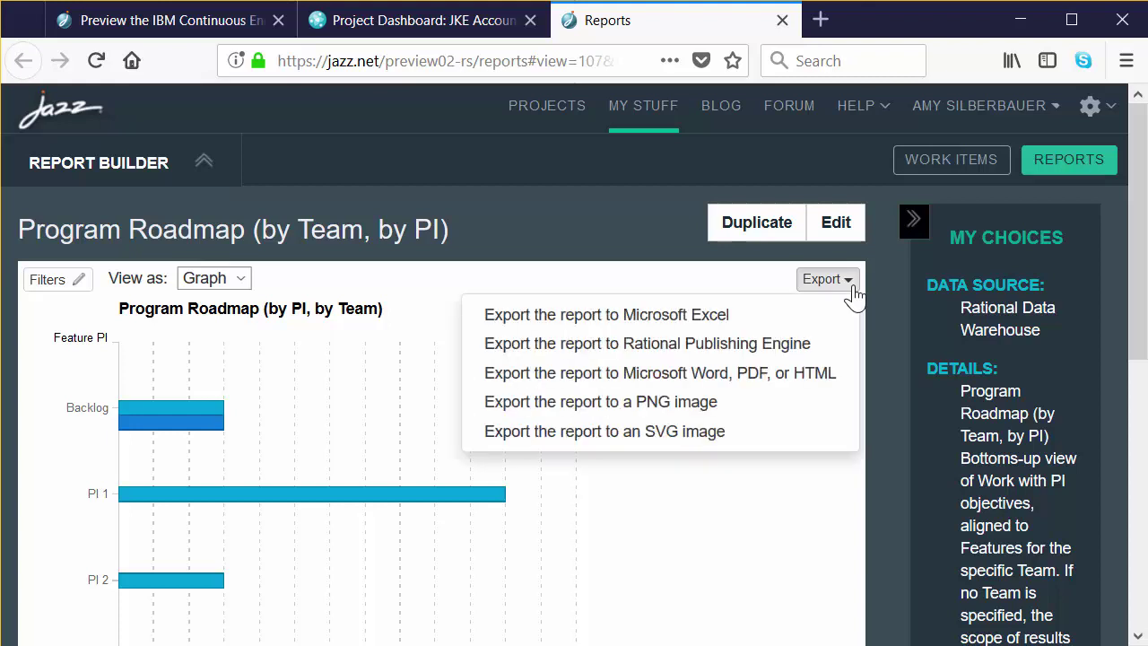
click(827, 434)
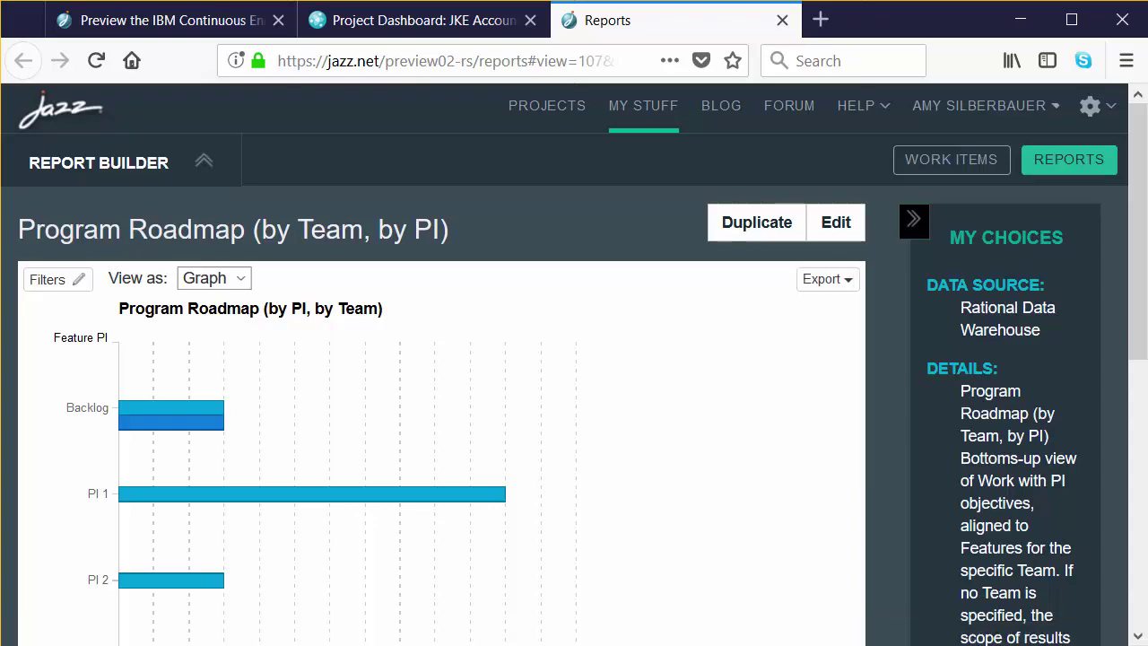